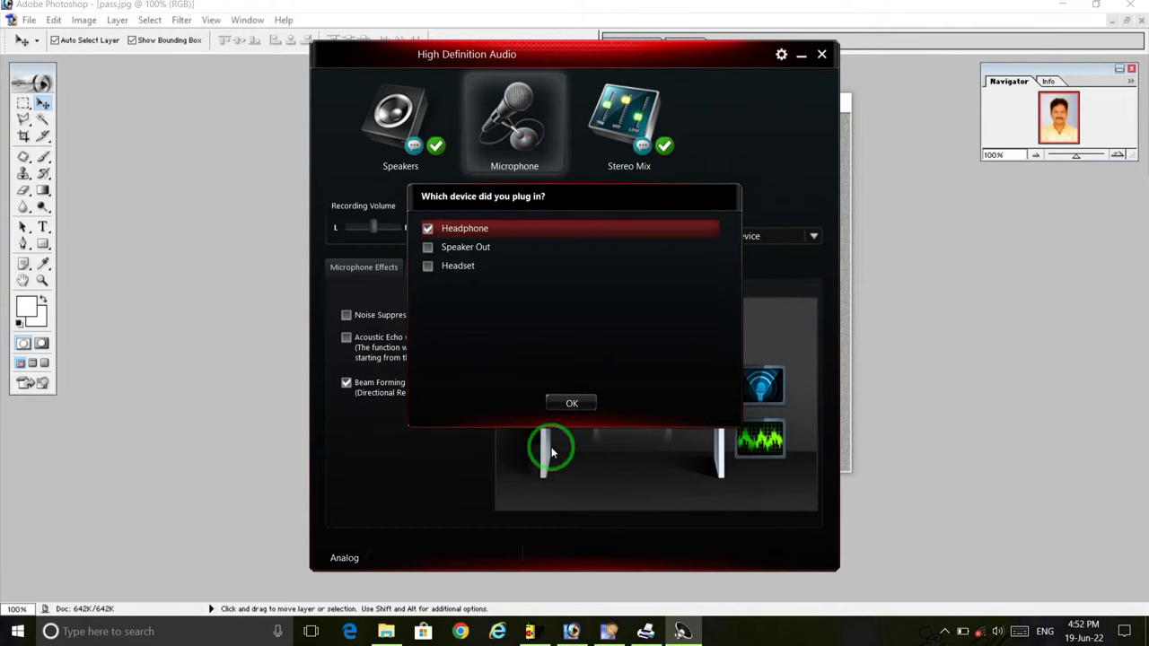
Confirm Headphone as the plugged-in device and close the High Definition Audio window
click(566, 404)
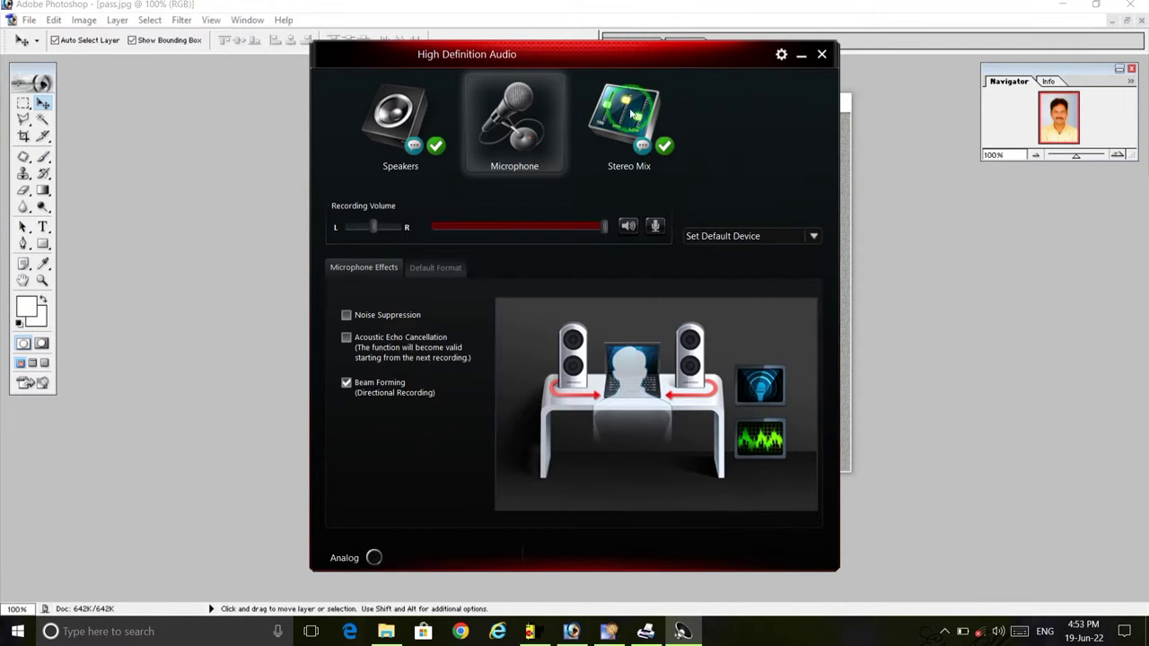
click(820, 56)
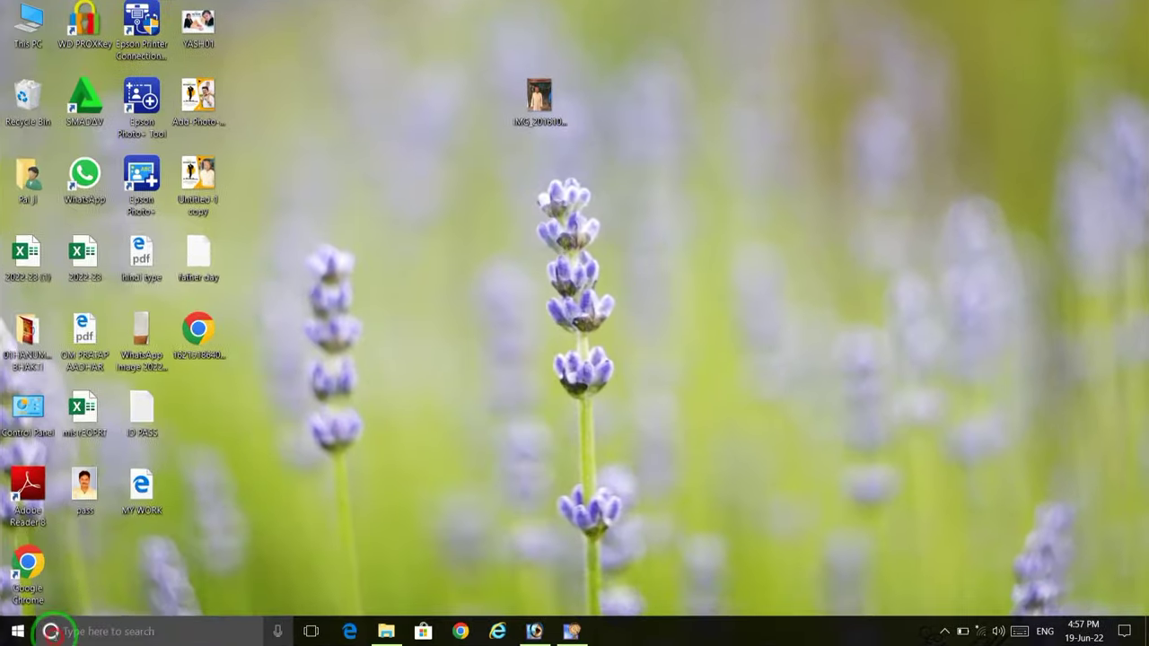
Find and launch the Mr. Photo 1.5 desktop app
click(51, 631)
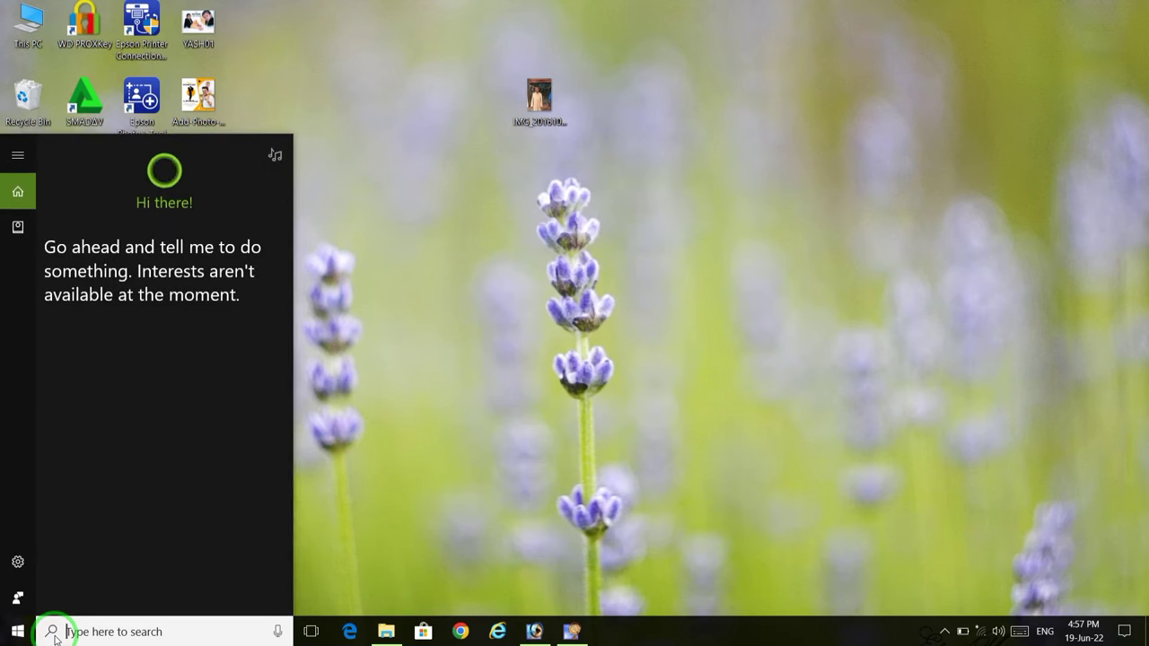
text(mr)
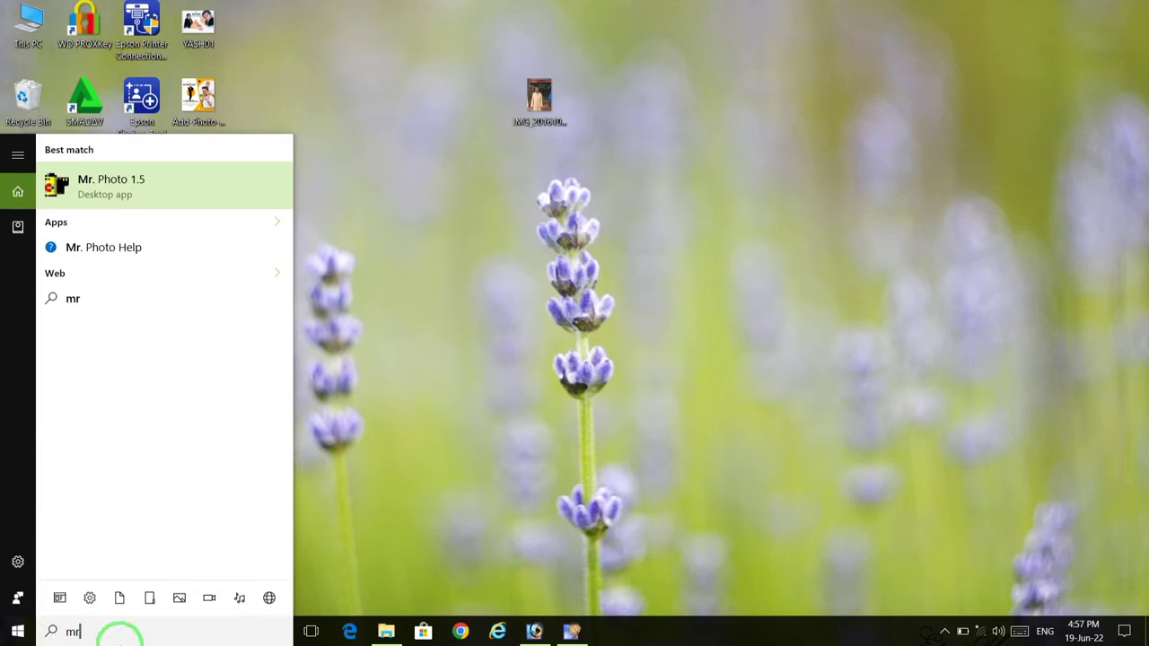
click(111, 186)
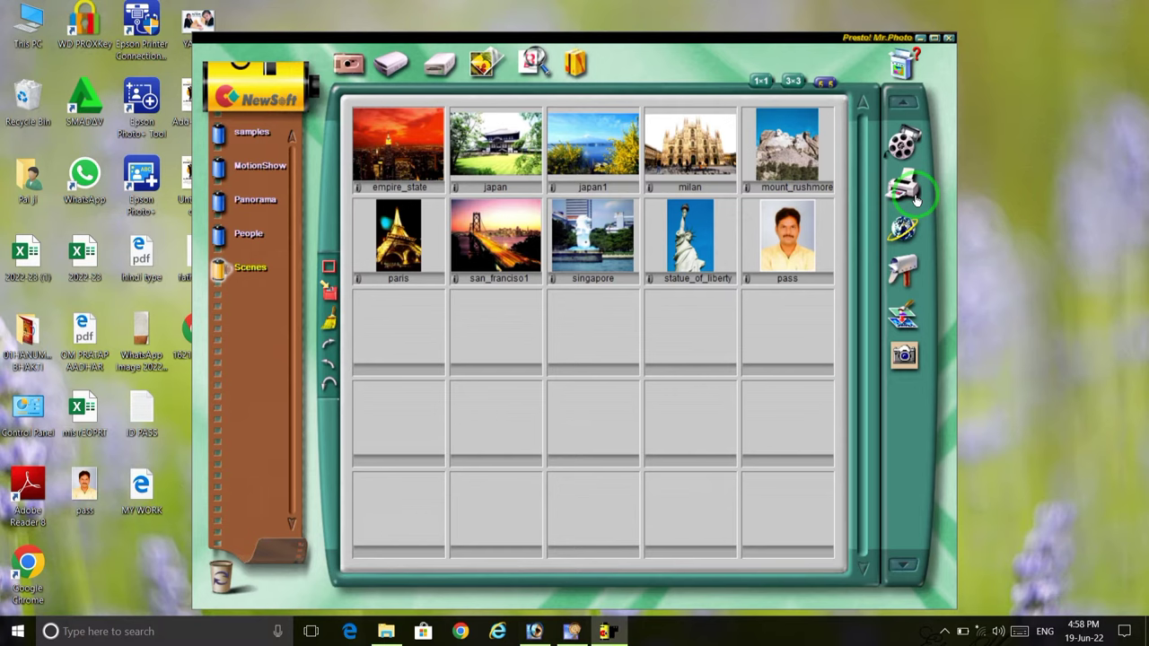
Start Print Catalog for the Scenes album and open its paper style settings
click(915, 195)
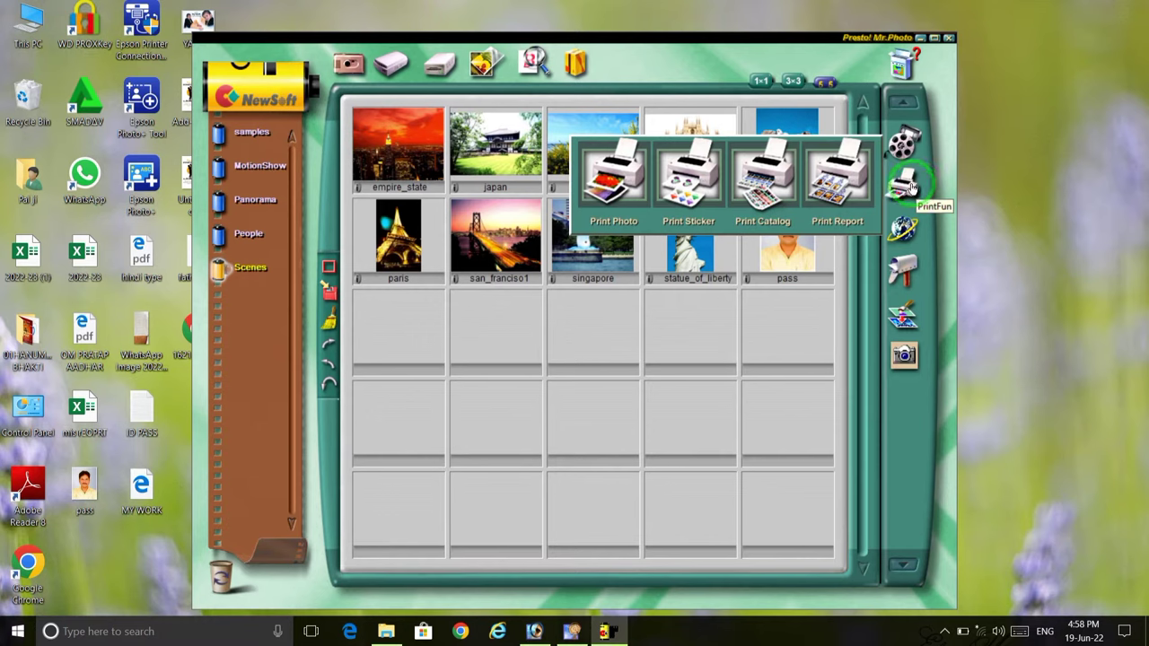
click(770, 184)
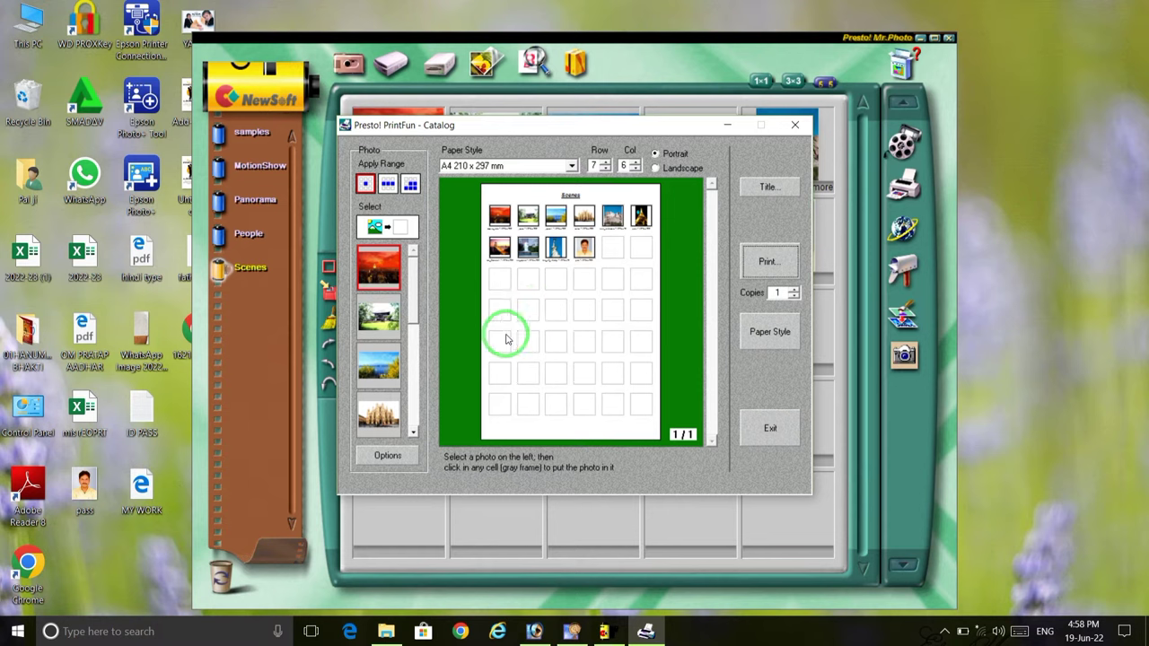
click(770, 334)
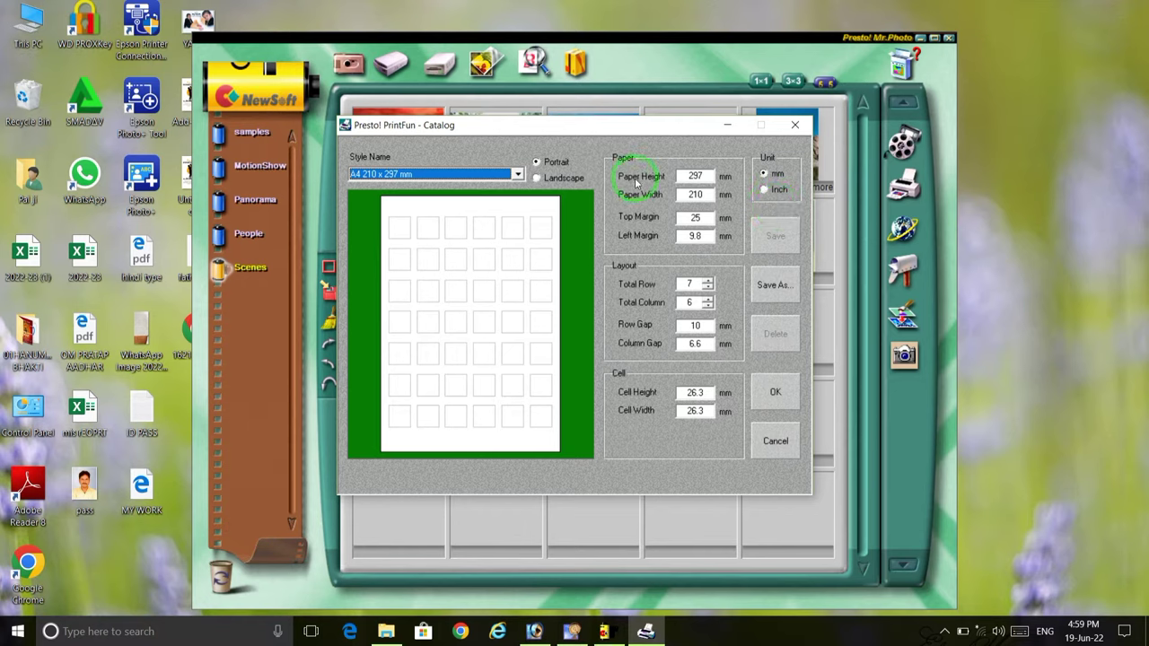
Set the top margin and left margin of the A4 paper style to 3 mm each
click(710, 175)
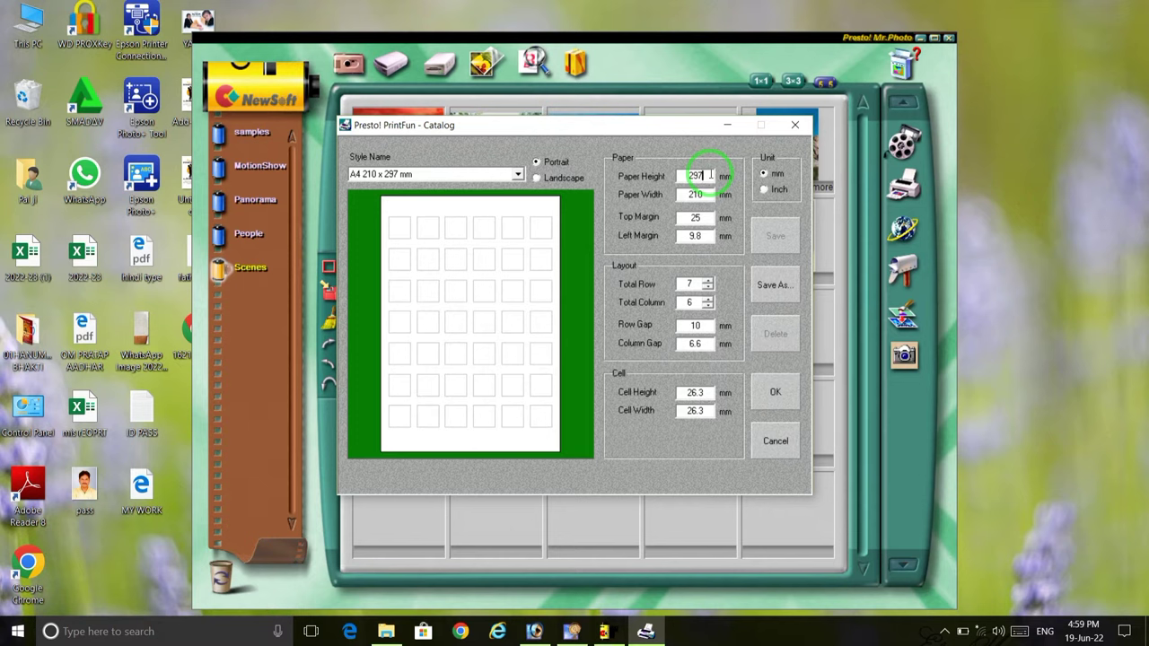
click(708, 194)
double_click(685, 218)
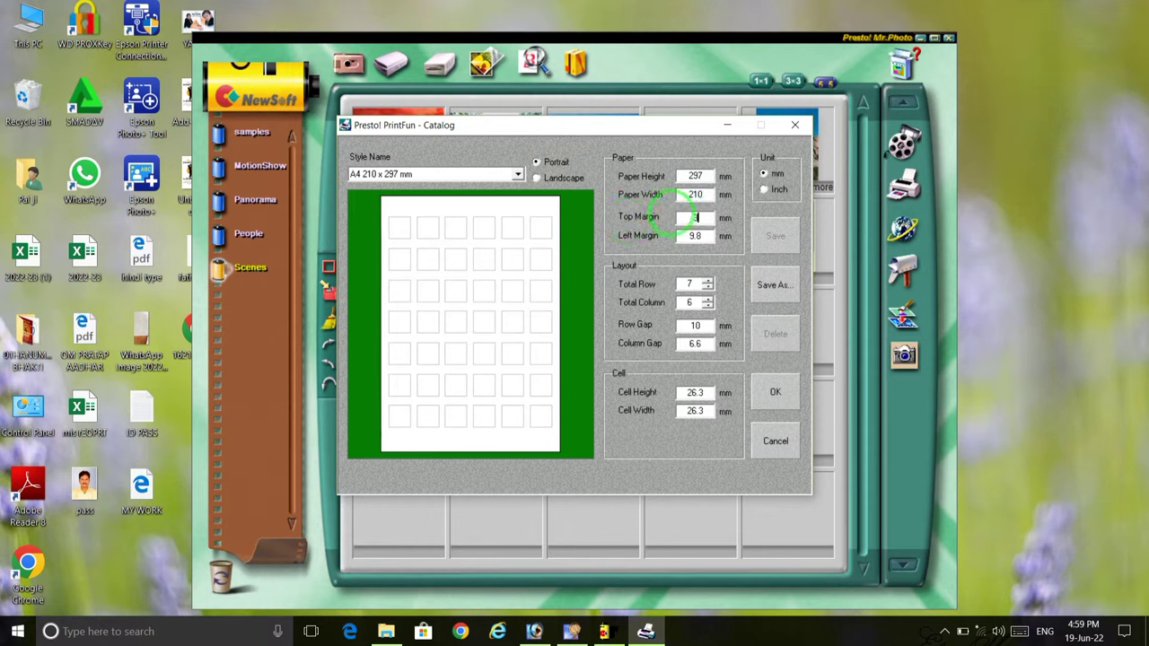
text(3)
click(697, 235)
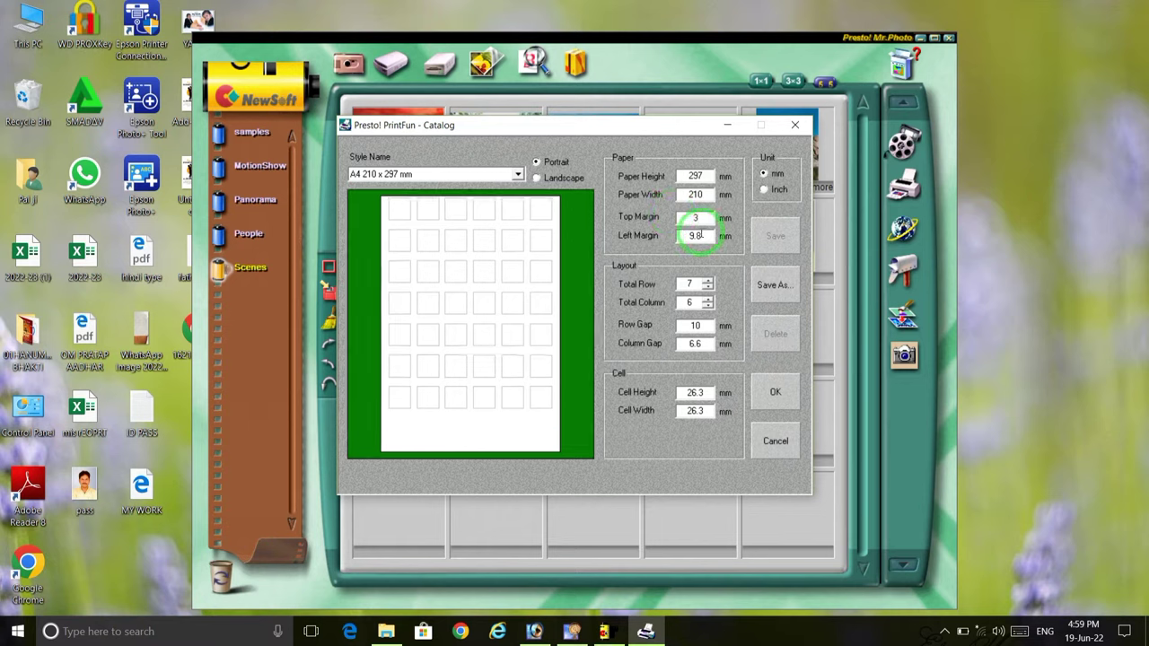
drag(696, 235, 670, 236)
text(3)
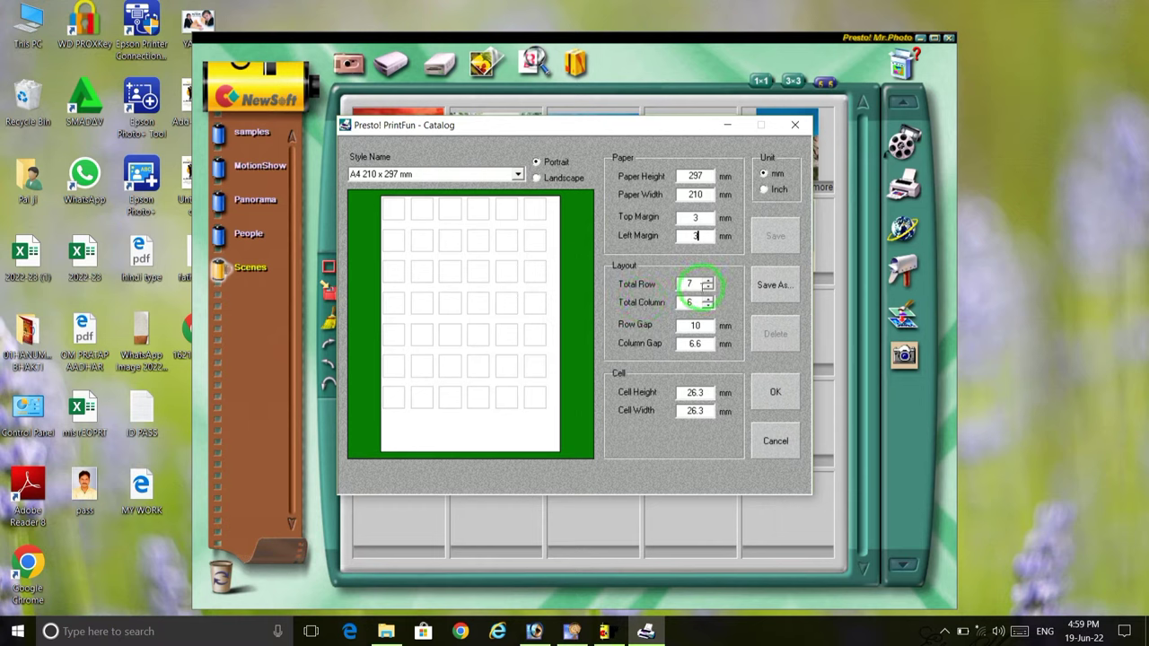
Set the layout's row gap and column gap to 2 mm each
click(694, 285)
double_click(694, 303)
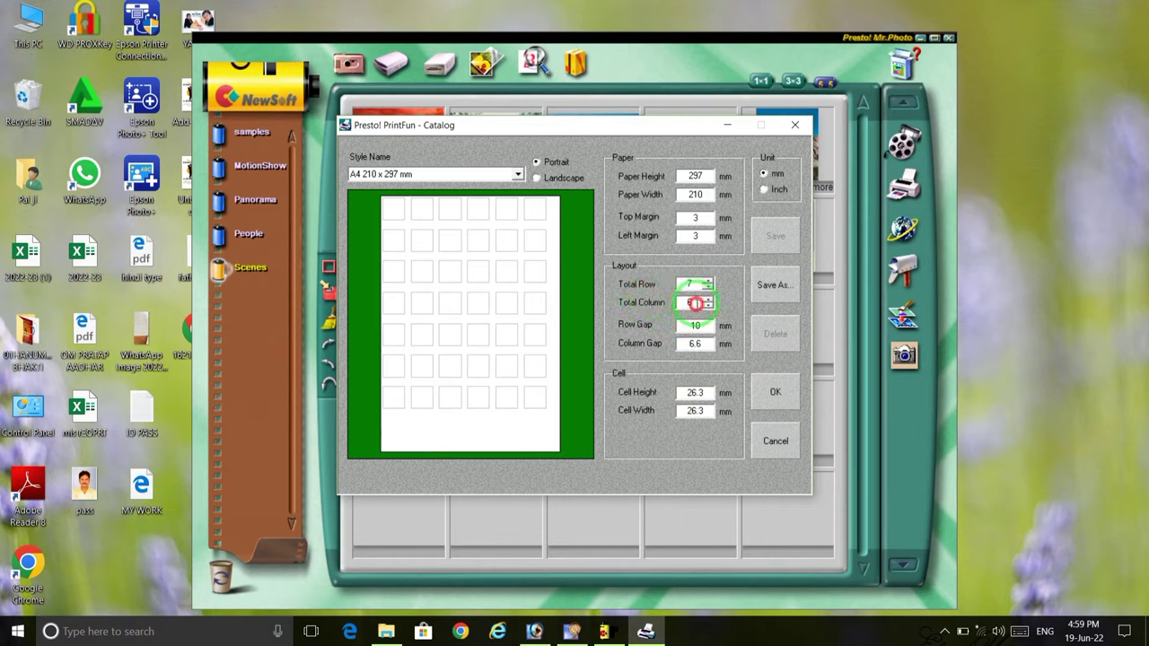
click(697, 302)
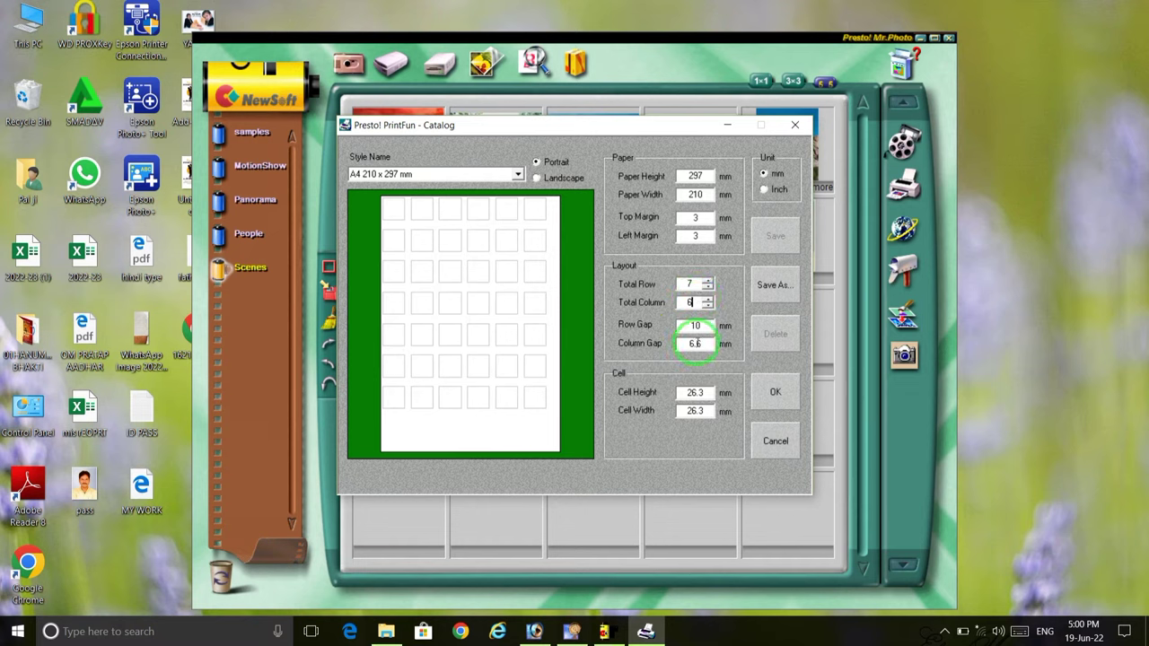
double_click(698, 325)
text(2)
double_click(698, 344)
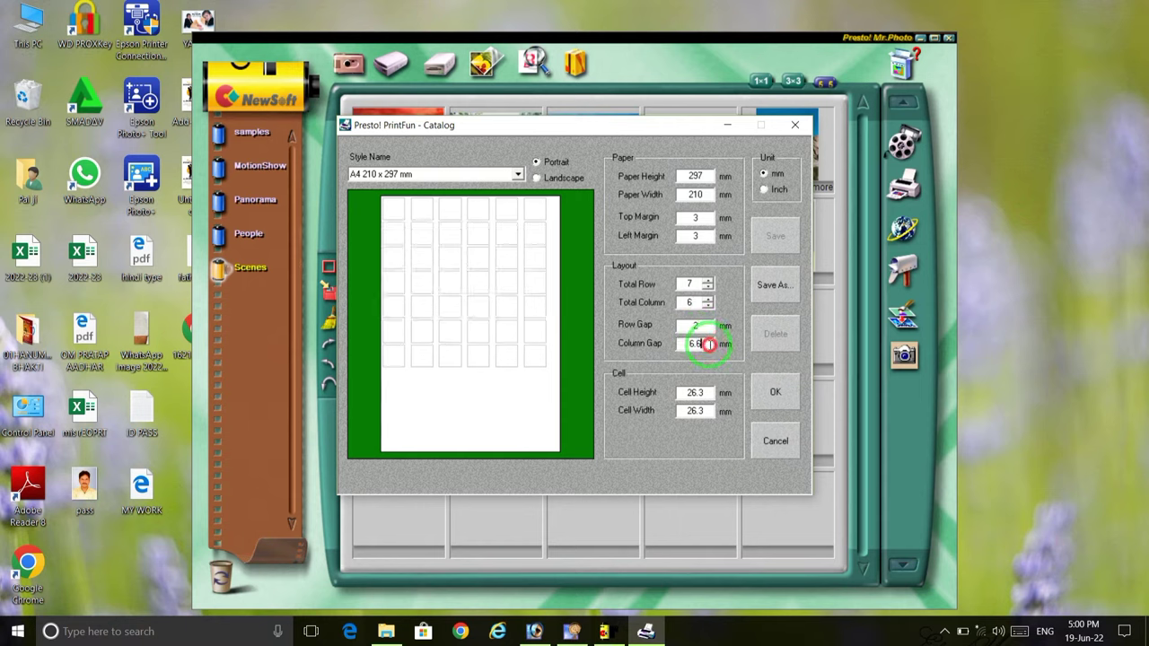
text(2)
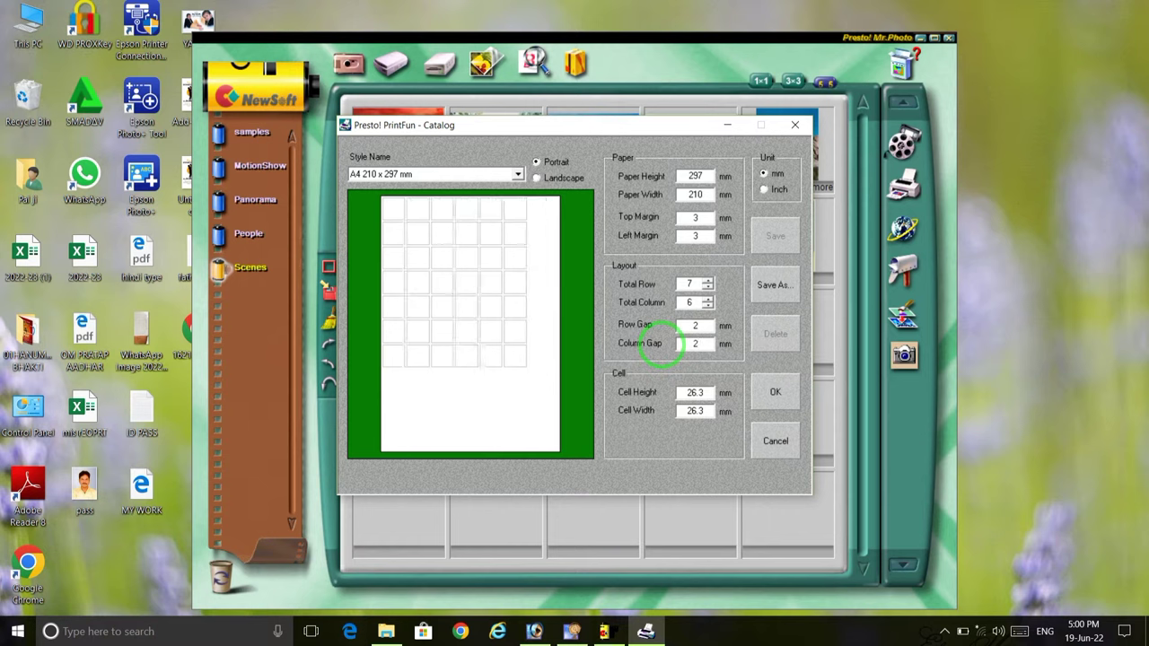
Set the cell height to 39.5 mm and the cell width to 32.3 mm
click(692, 395)
drag(708, 393, 653, 395)
text(39.5)
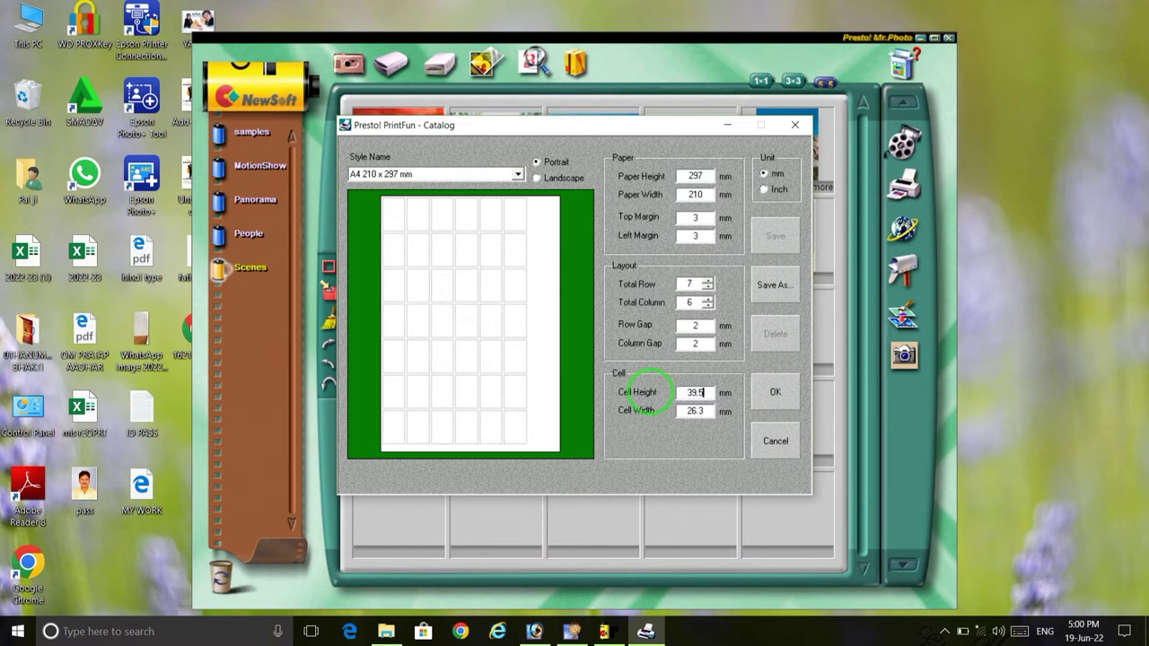
double_click(703, 411)
text(3)
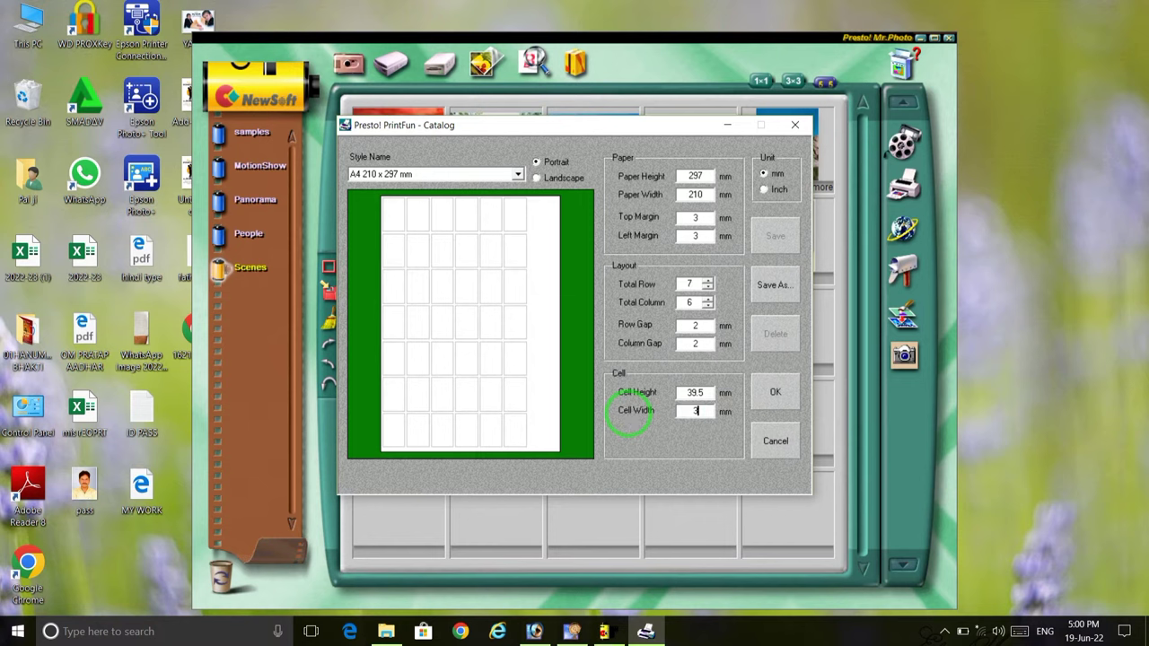
text(2.3)
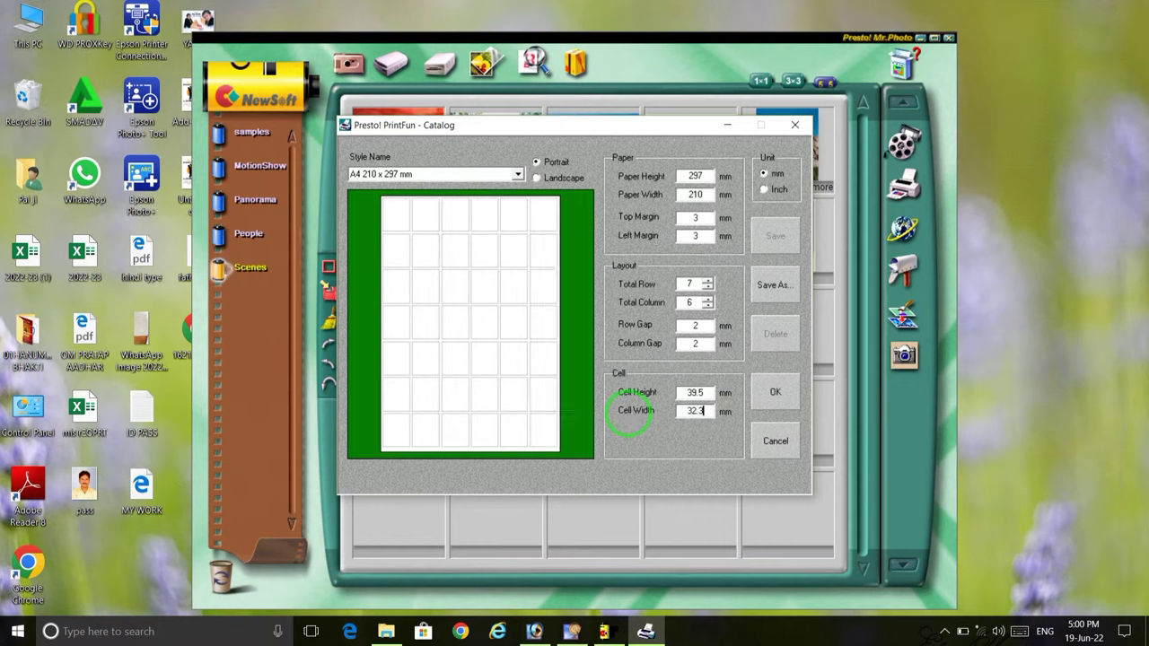
text(3)
key(BackSpace)
Save the layout as a new paper style named "passport size photo" and apply it to the catalog
click(772, 288)
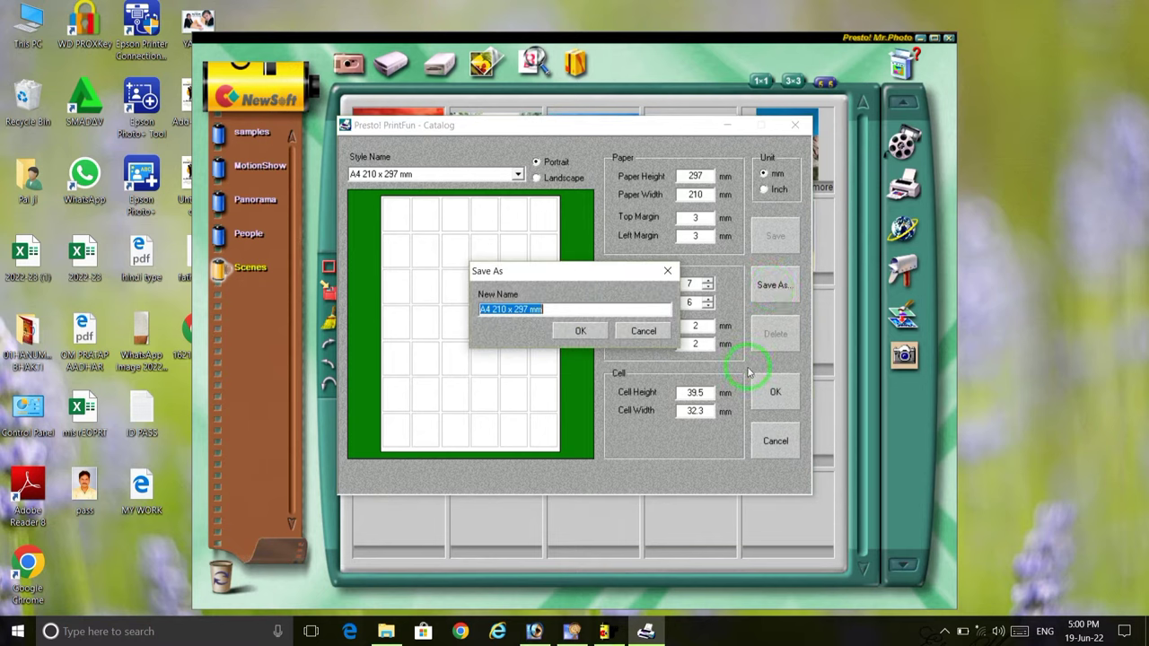
text(passp)
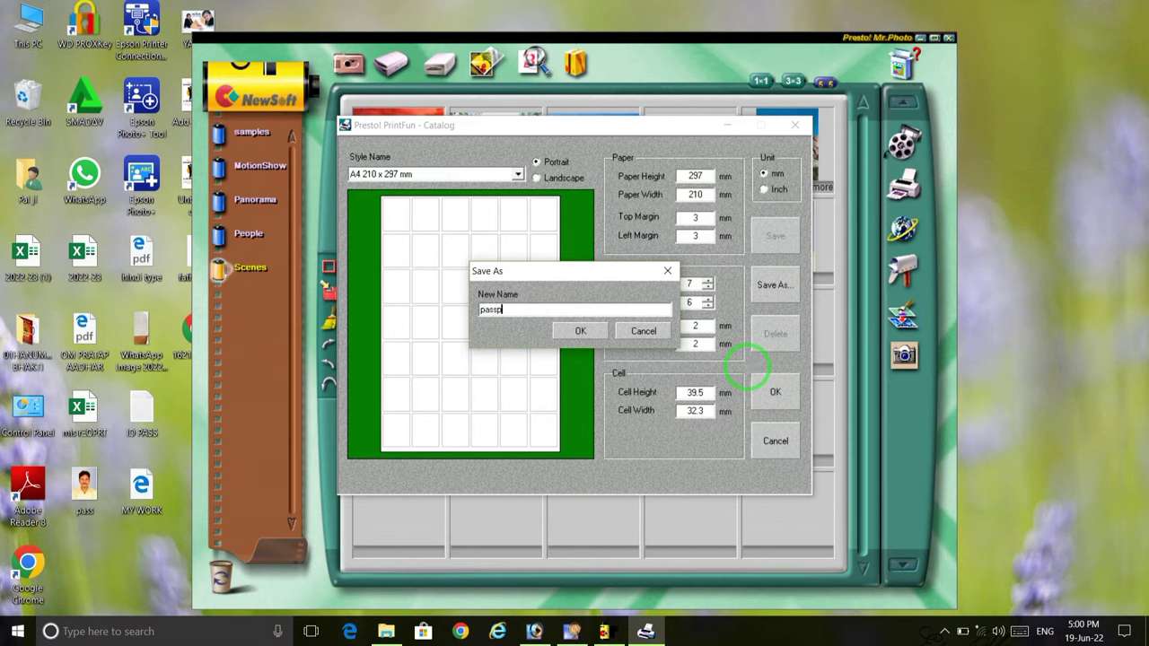
text(ort size photo)
click(586, 331)
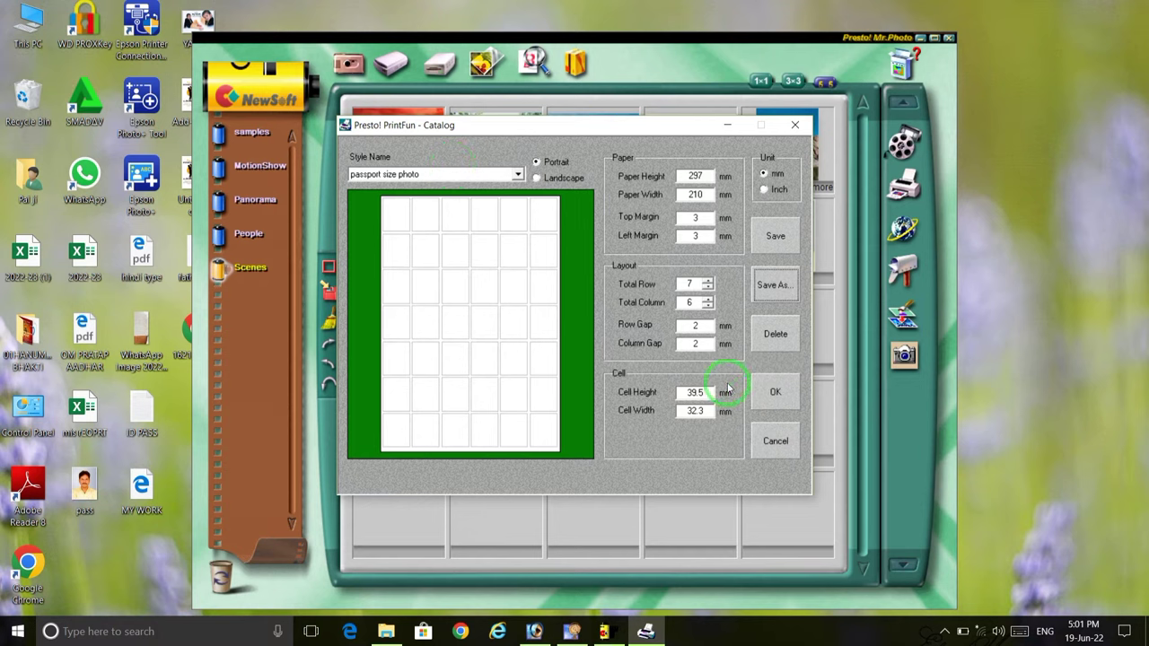
click(775, 395)
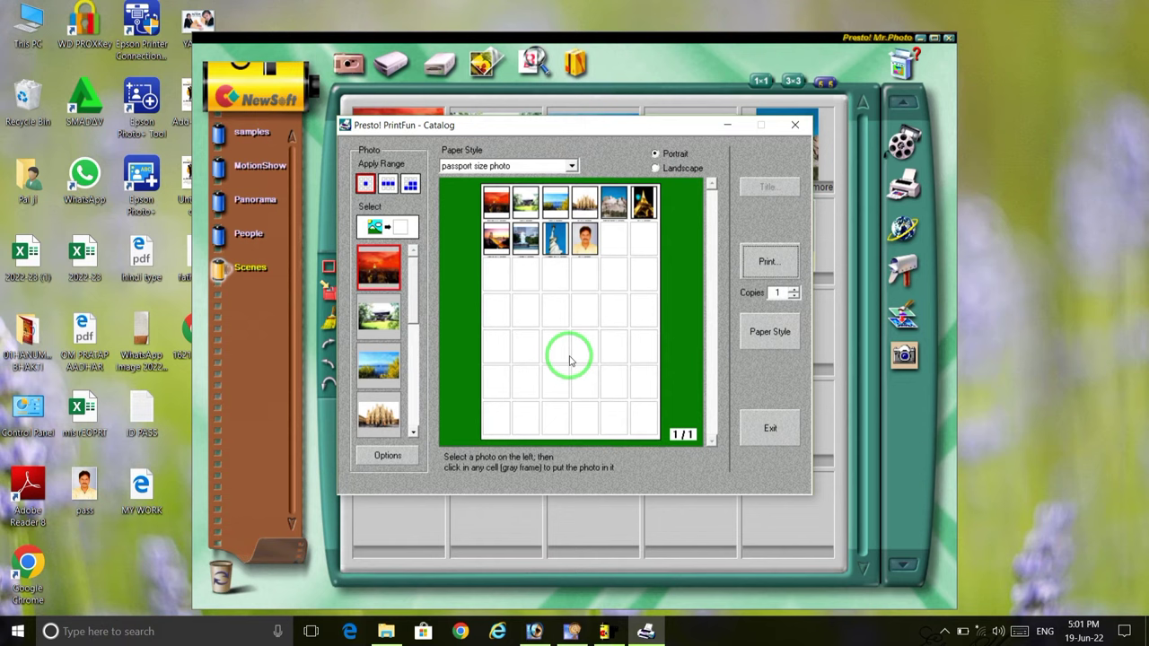
Clear the photos from all filled cells on the catalog page using the blank photo option
click(401, 231)
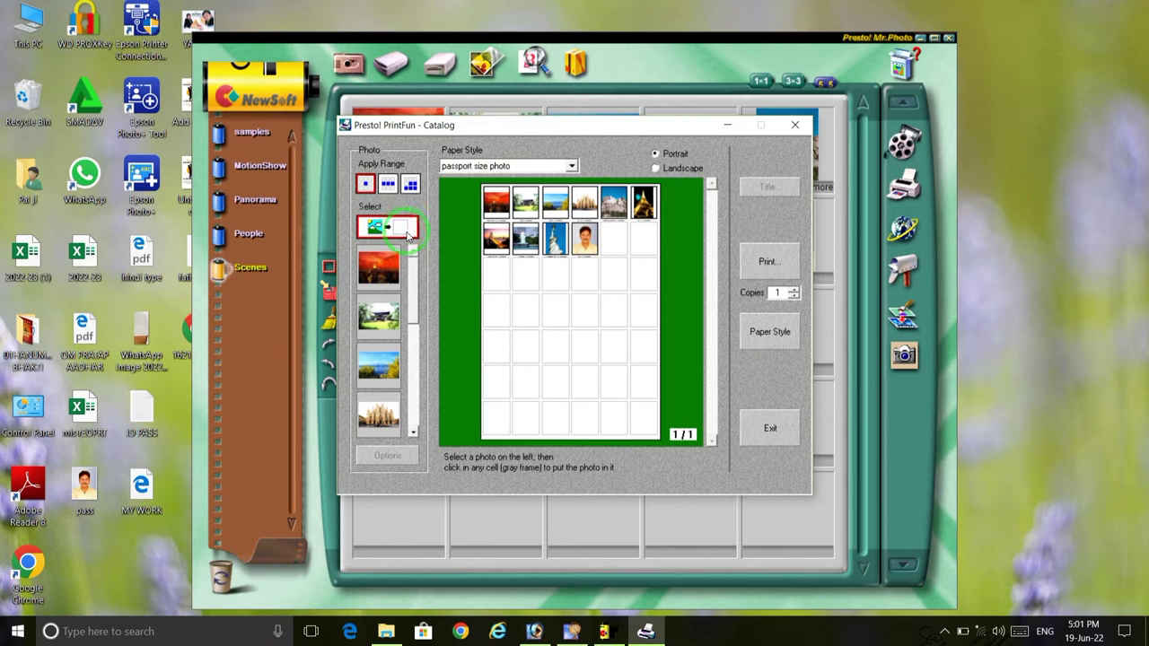
mouse_move(495, 208)
mouse_down()
mouse_move(639, 210)
mouse_move(551, 255)
mouse_move(495, 235)
mouse_up()
click(584, 238)
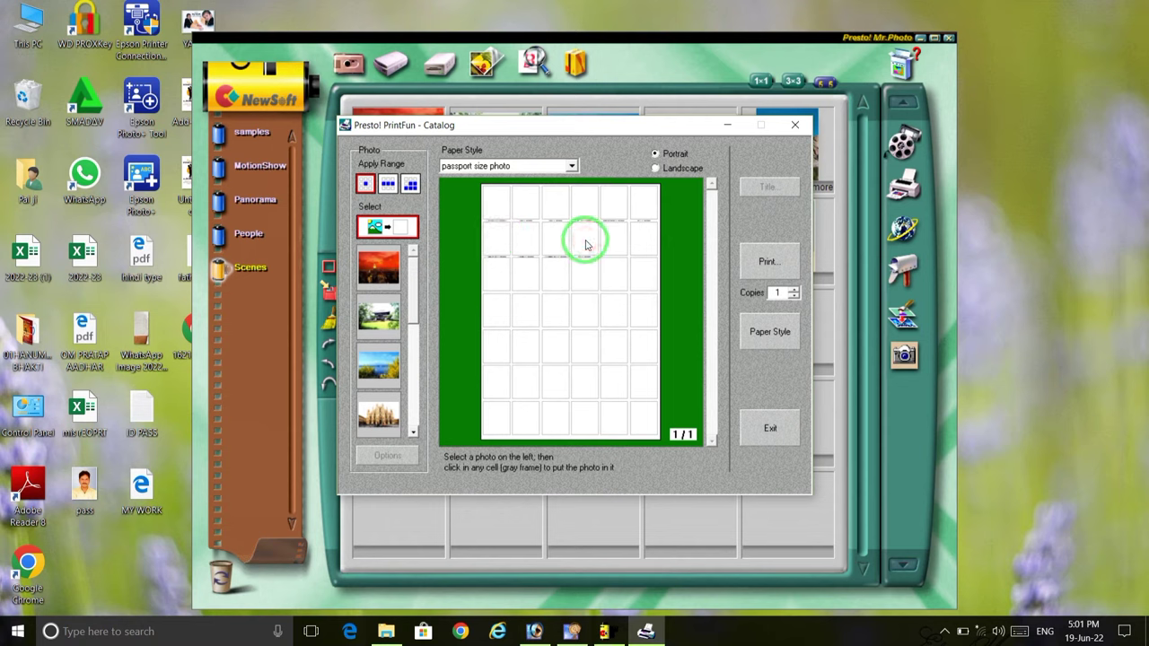
Try to add the desktop image "pass" to the catalog's photo list, and close the catalog
click(414, 341)
drag(414, 341, 410, 403)
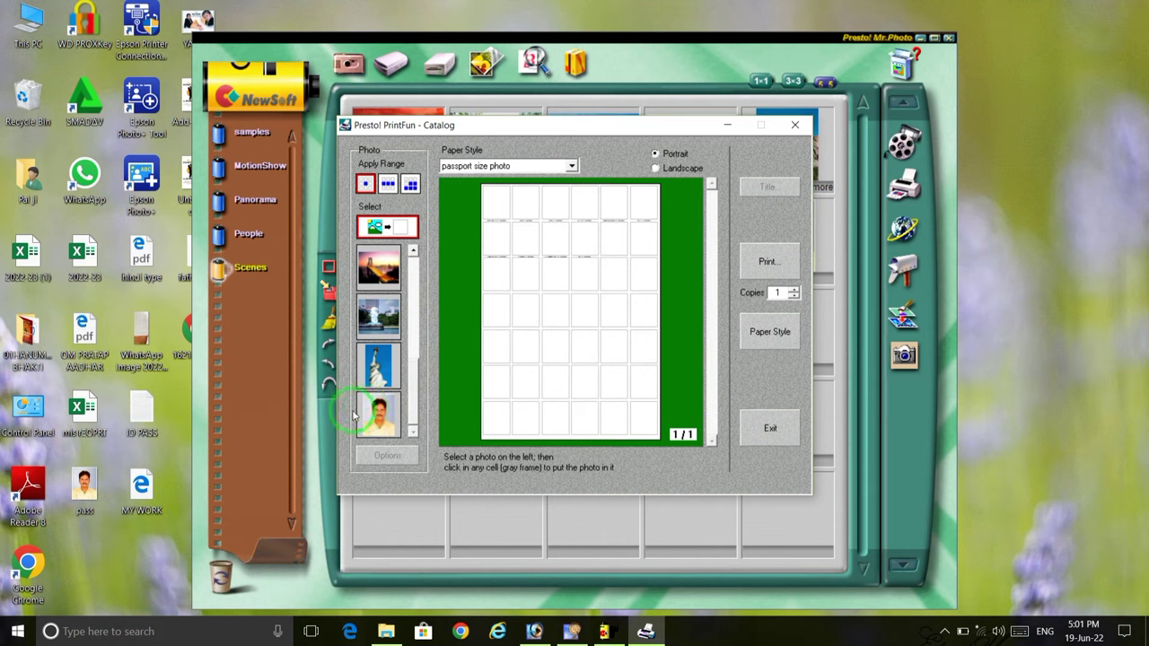
click(87, 485)
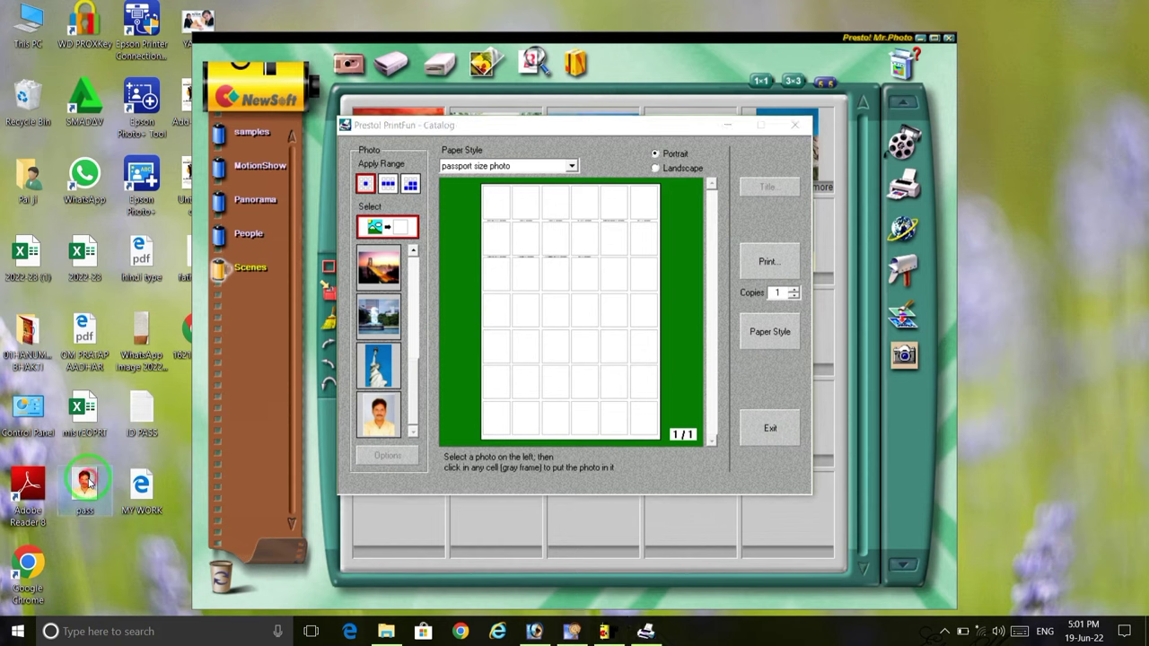
drag(88, 490, 381, 405)
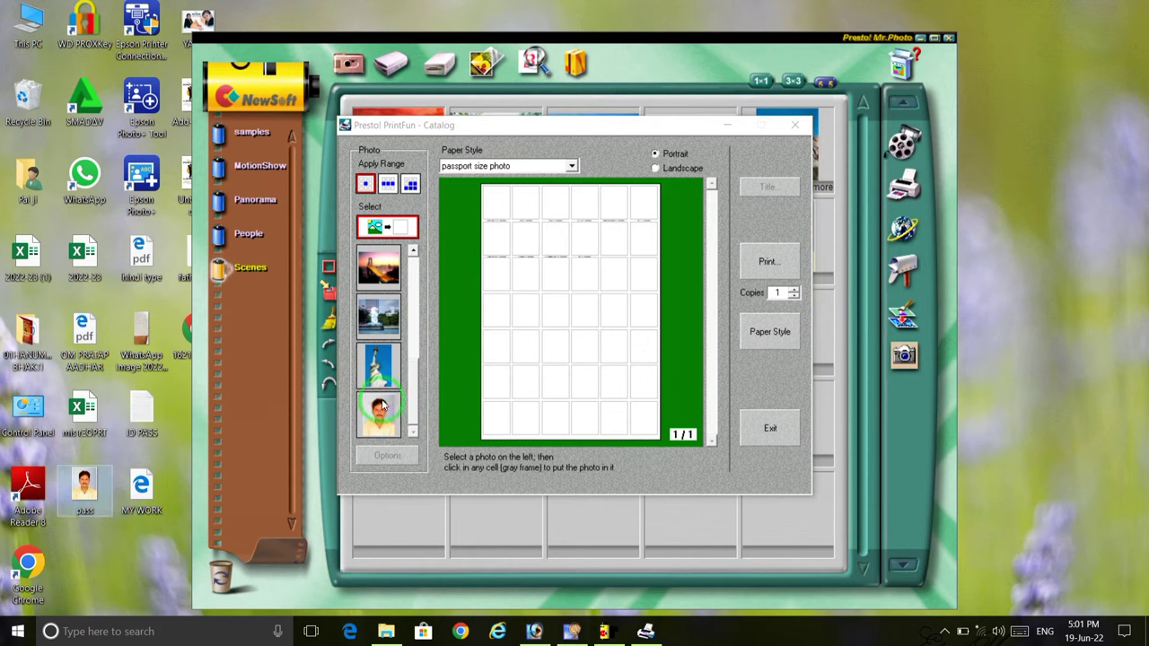
click(798, 126)
Add the desktop image "pass" to the Scenes album, copying it to C:\My Photos, and restore the full album window
click(925, 41)
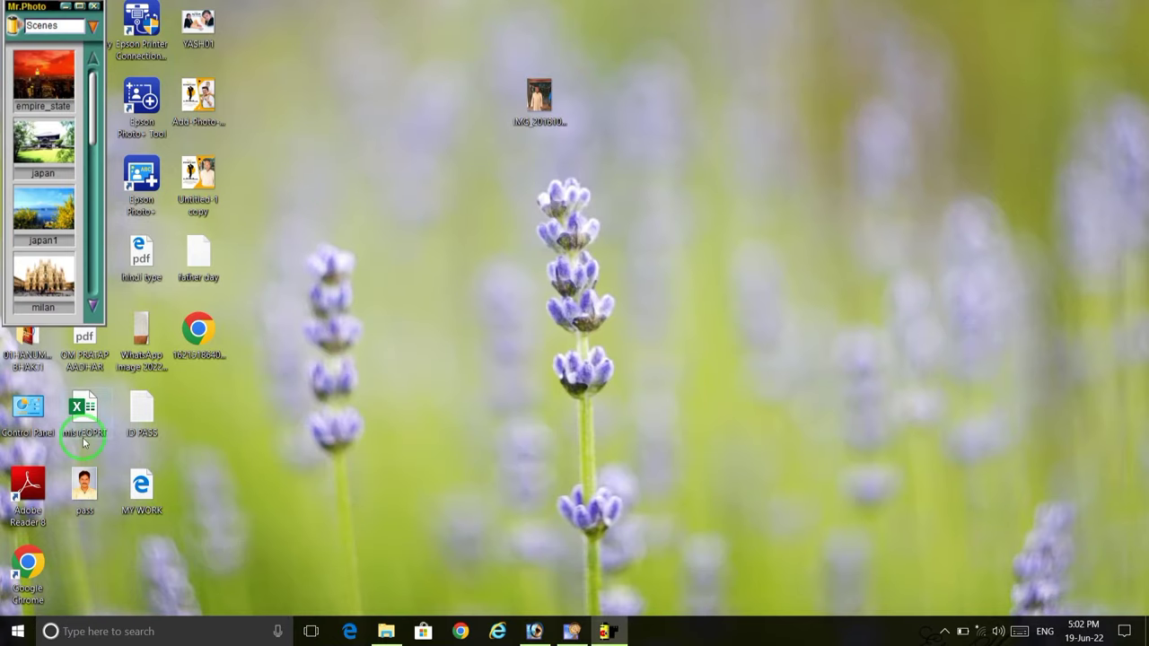
click(79, 353)
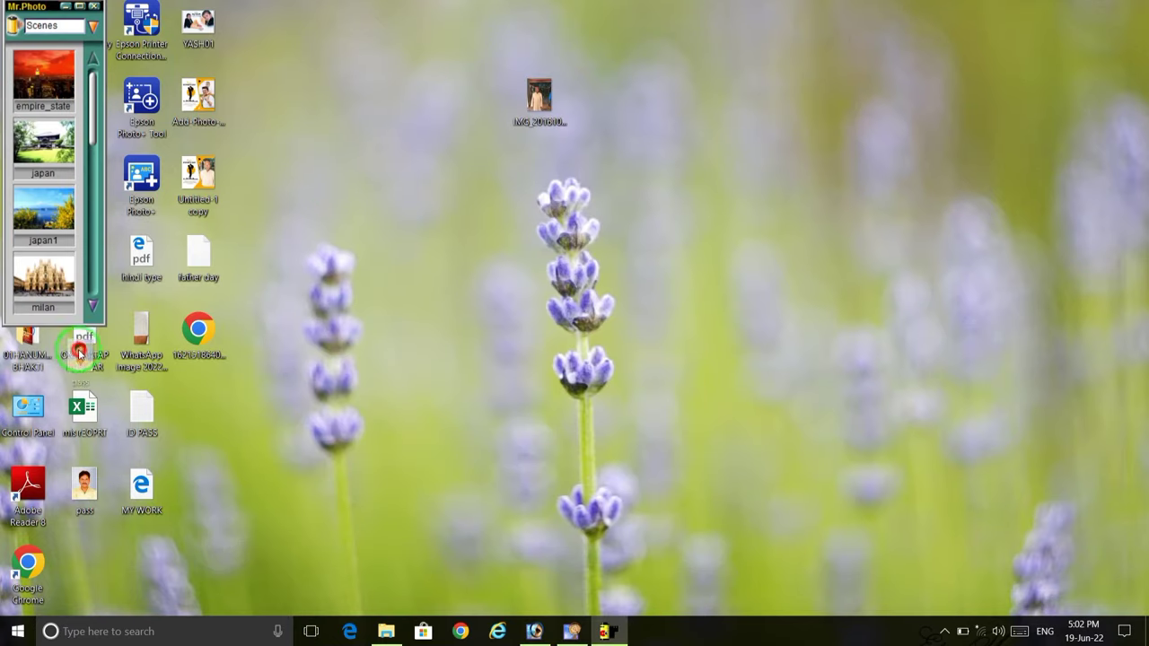
drag(79, 353, 51, 226)
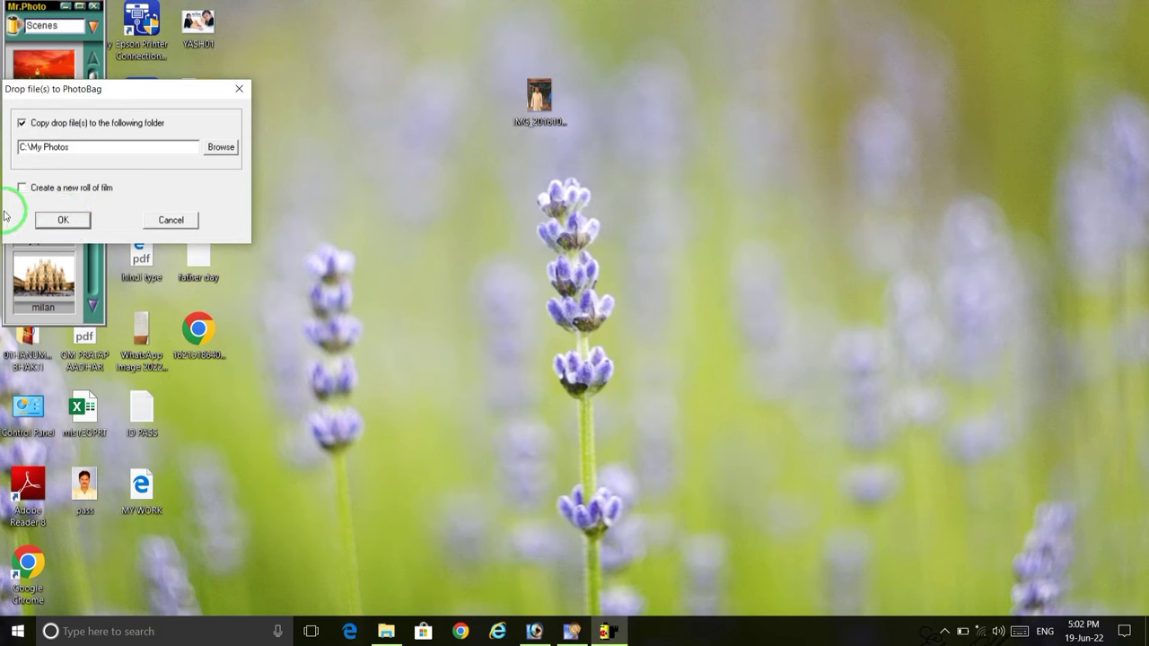
click(51, 224)
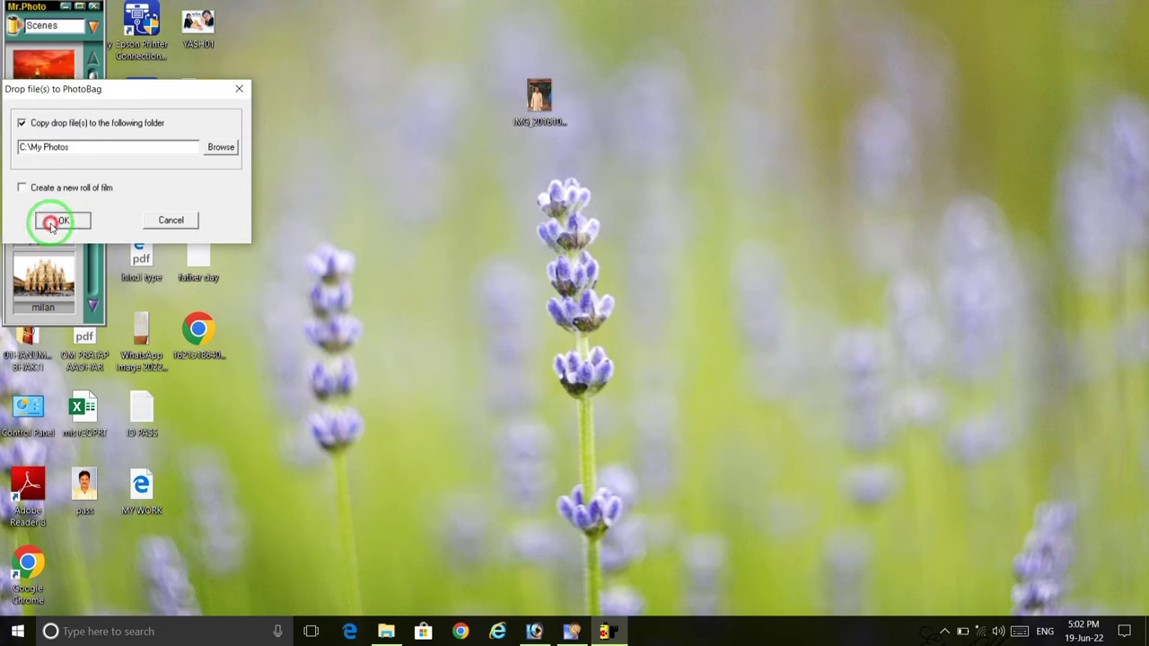
click(80, 8)
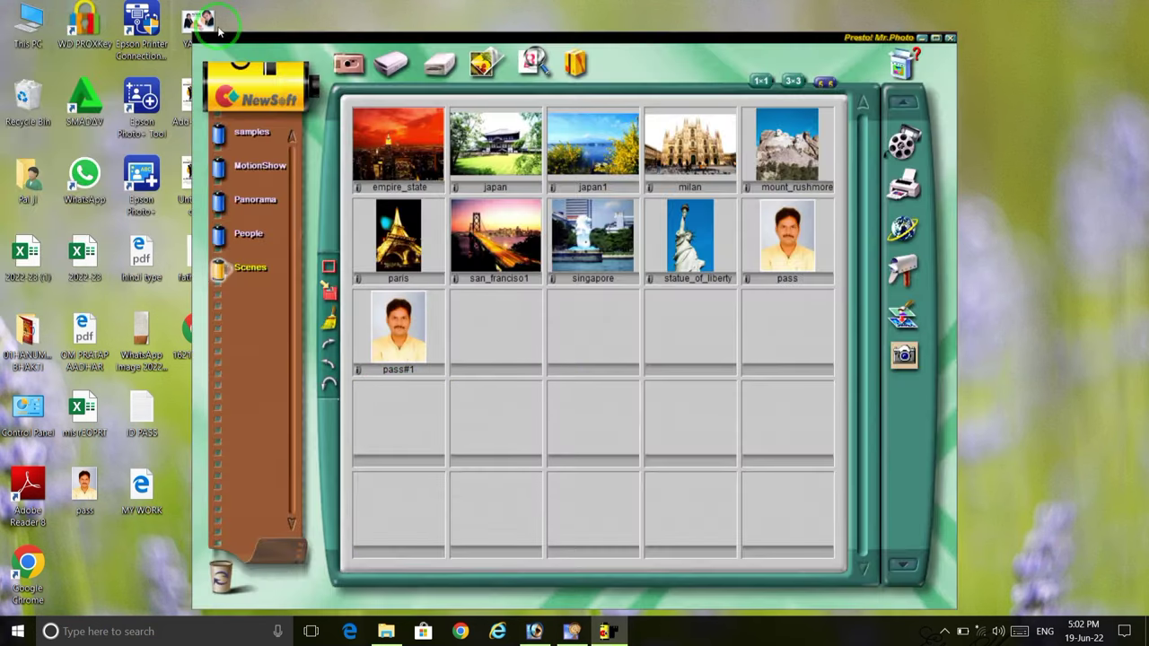
Reopen the print catalog for the Scenes album and blank out every filled cell on the passport size photo page
click(903, 189)
click(754, 183)
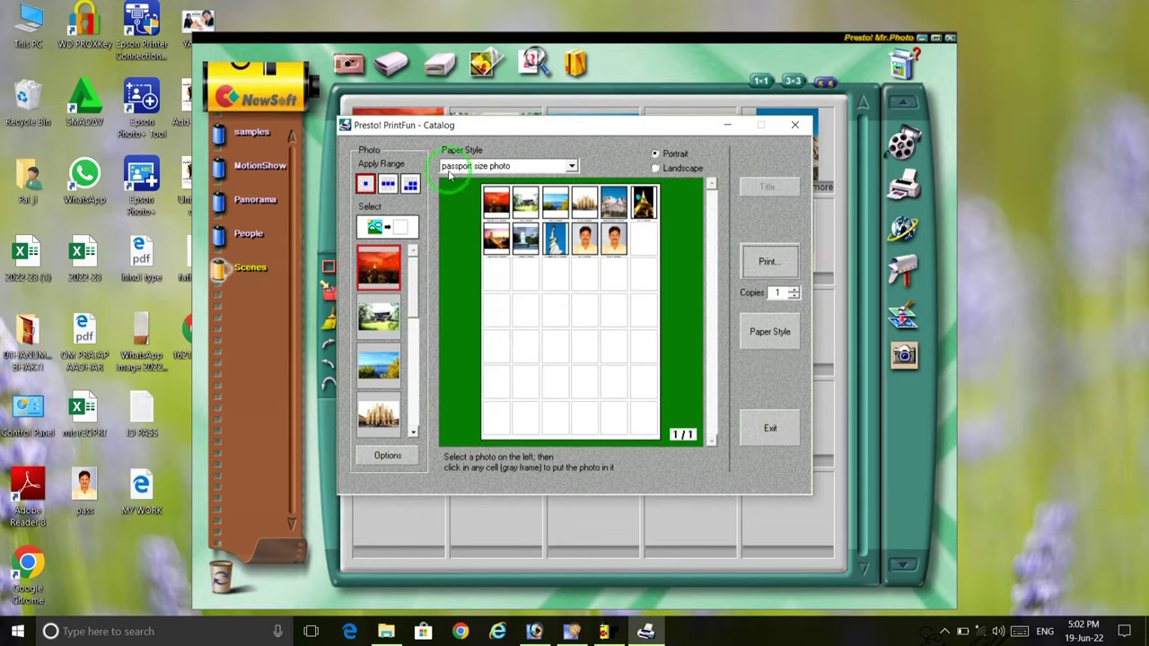
click(387, 226)
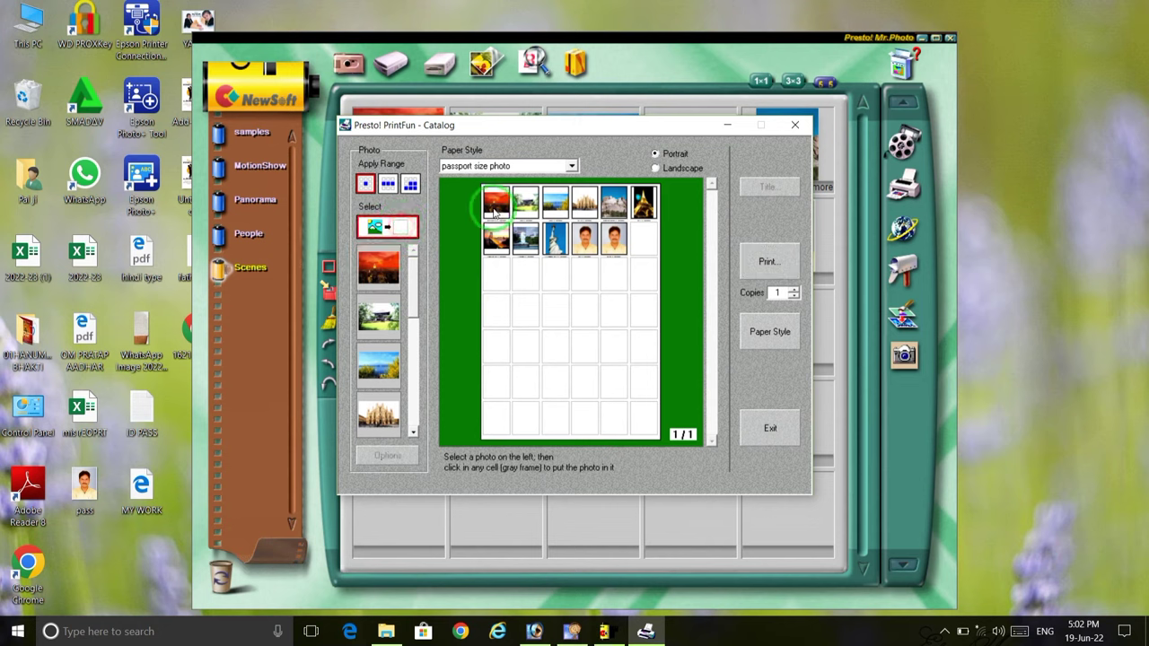
click(497, 202)
click(528, 205)
click(555, 205)
click(585, 205)
click(644, 205)
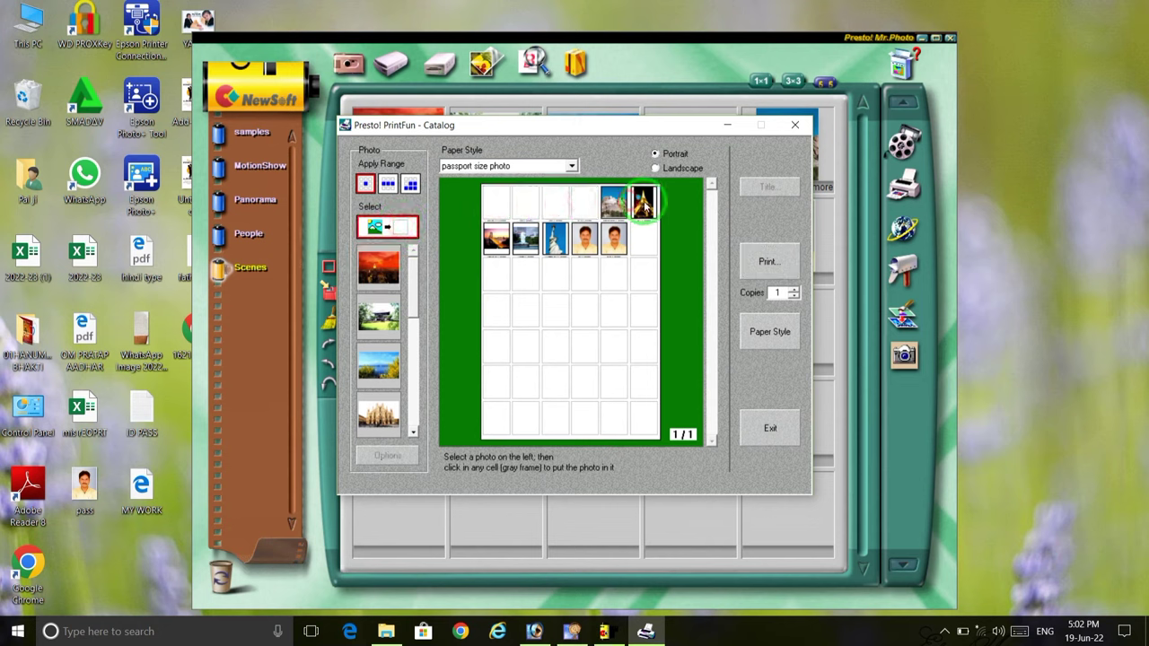
click(616, 206)
click(614, 237)
click(584, 238)
click(556, 238)
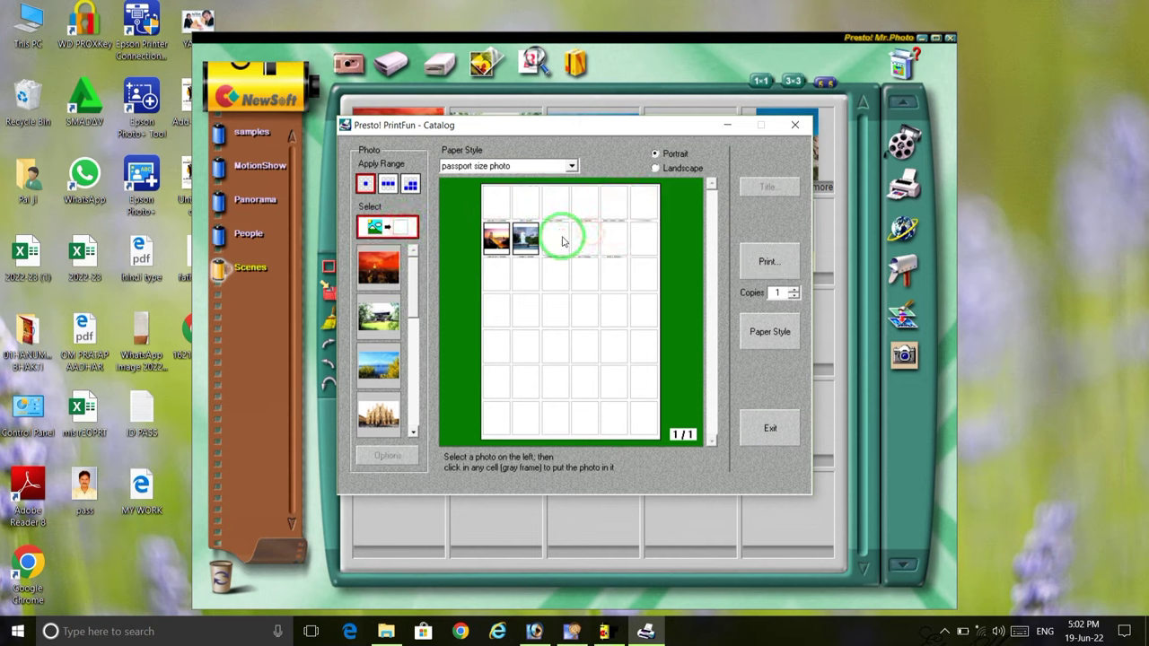
click(519, 238)
click(496, 237)
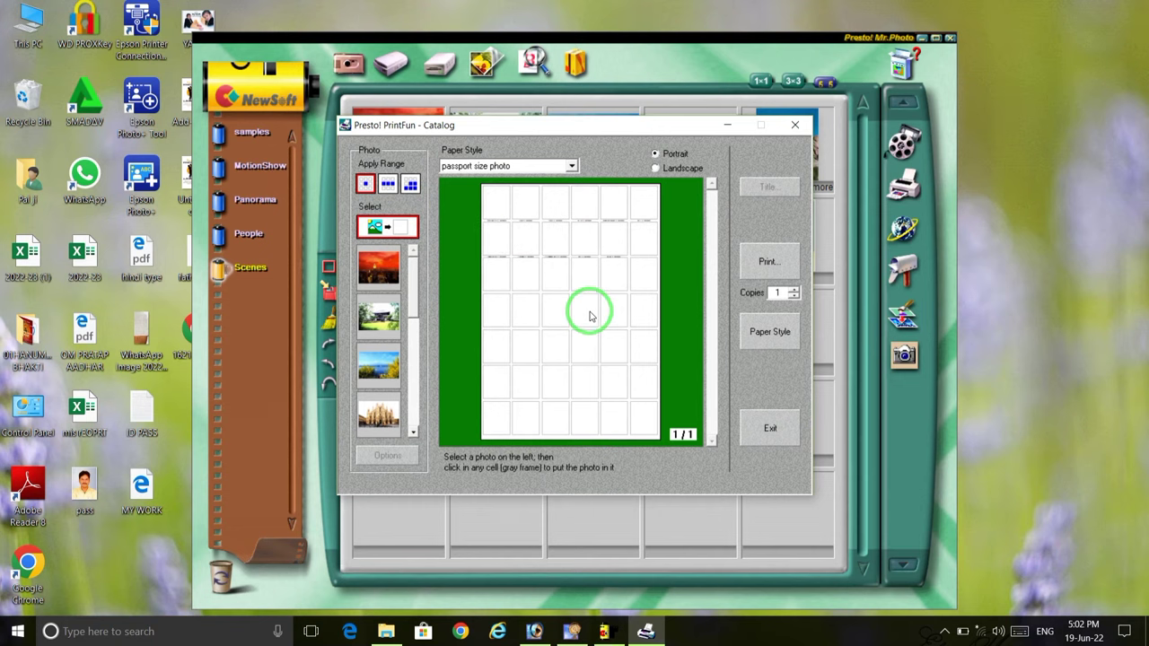
Fill all six cells of the catalog page's first row with the "pass" photo
drag(415, 285, 413, 418)
click(380, 375)
click(496, 202)
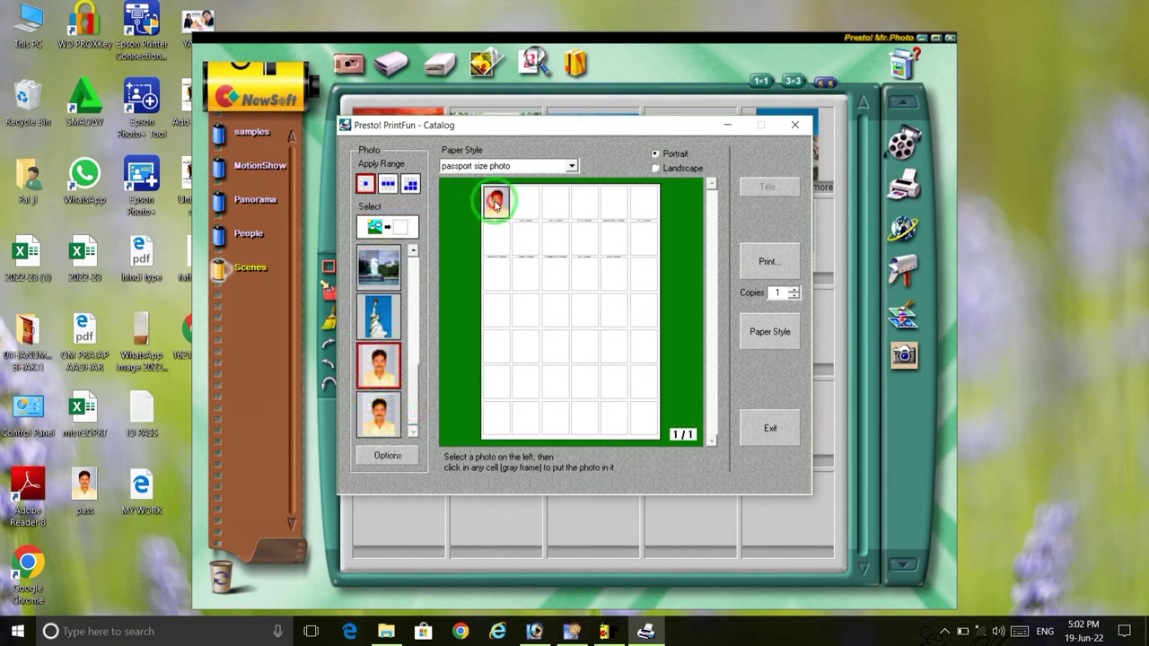
click(528, 204)
click(556, 203)
click(586, 204)
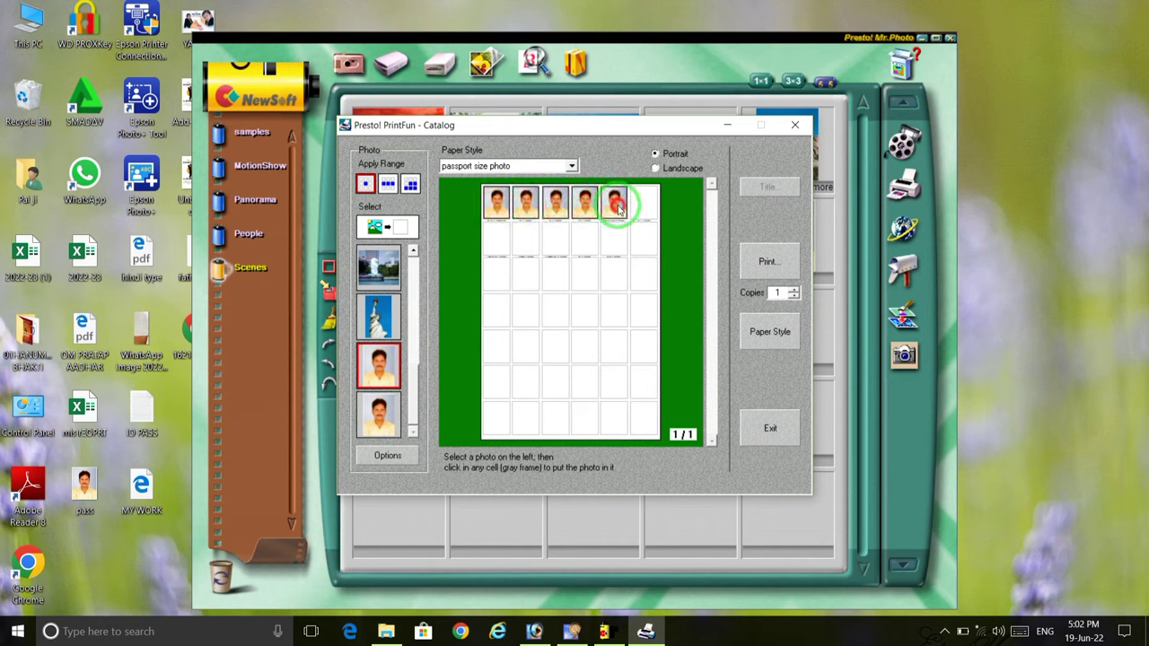
click(616, 204)
click(645, 204)
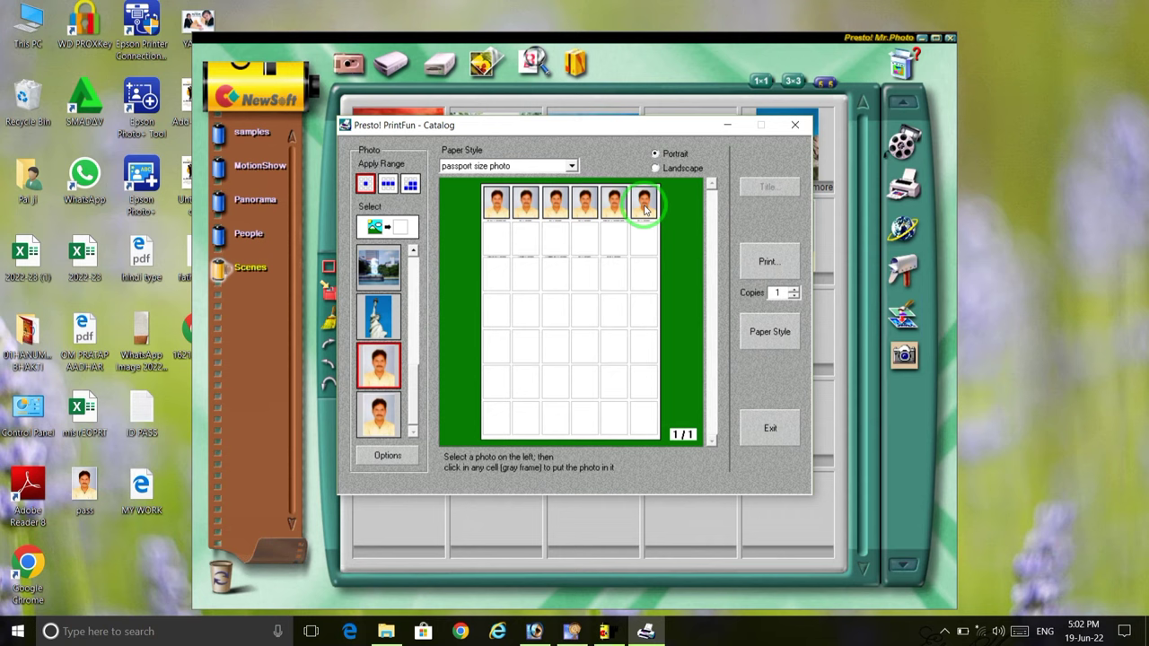
Fill all six cells of the catalog page's second row with the "pass" photo
click(496, 238)
click(527, 241)
click(557, 241)
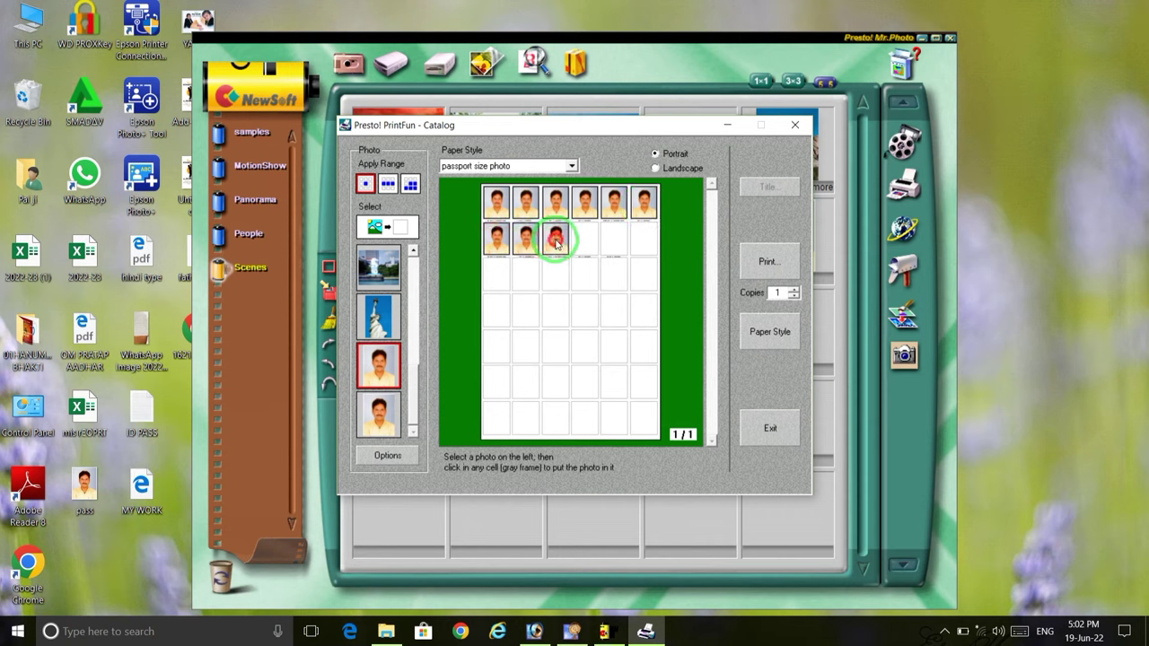
click(586, 240)
click(615, 239)
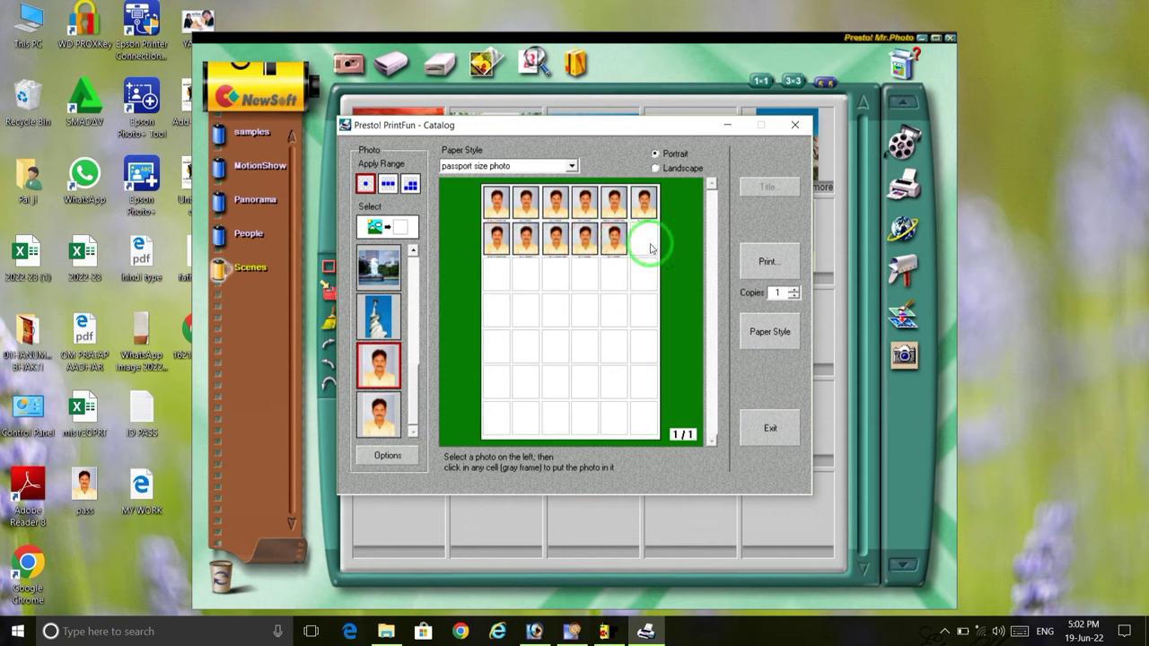
click(647, 241)
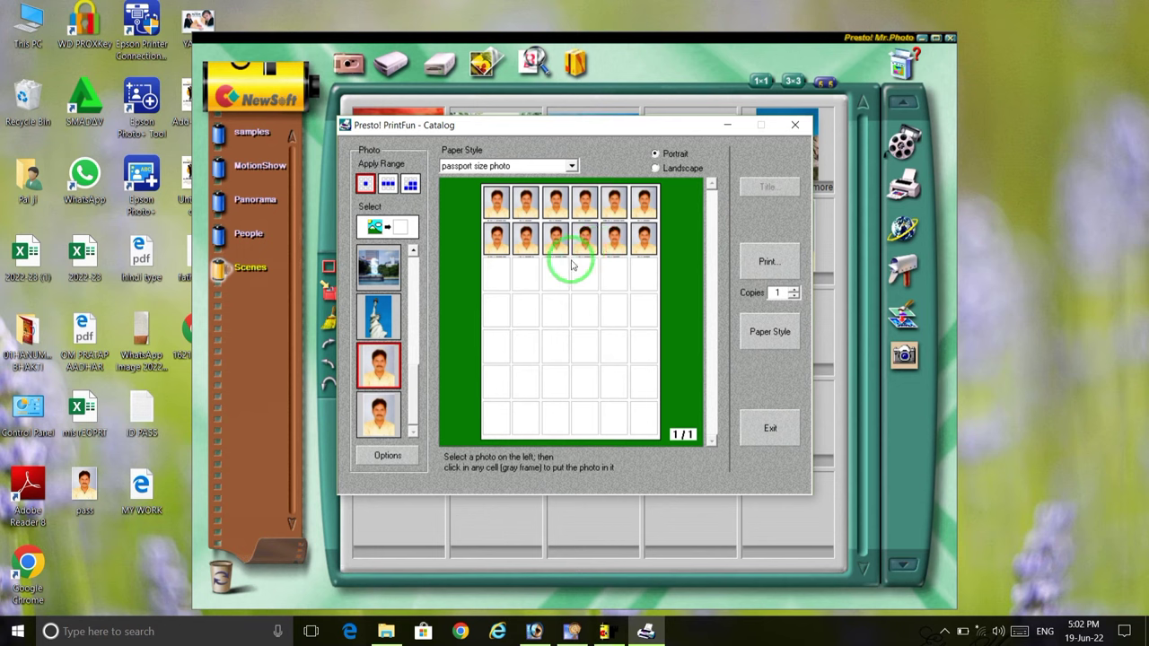
Turn off the outline in the photo options and apply the setting to all photos
click(387, 458)
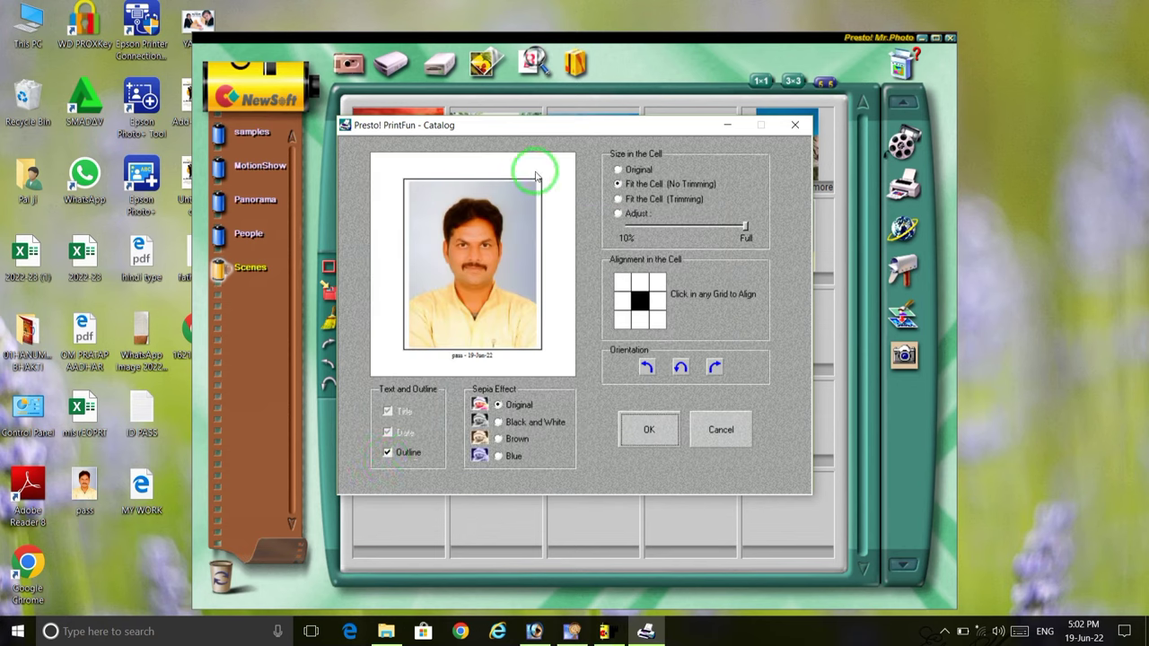
click(388, 453)
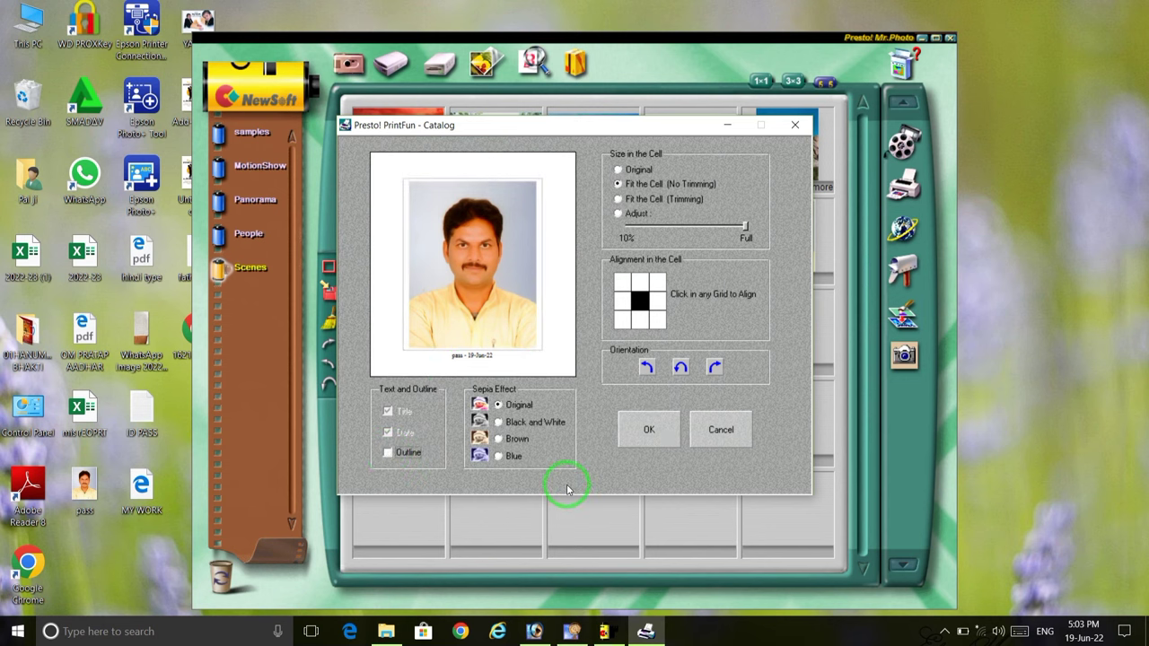
click(639, 422)
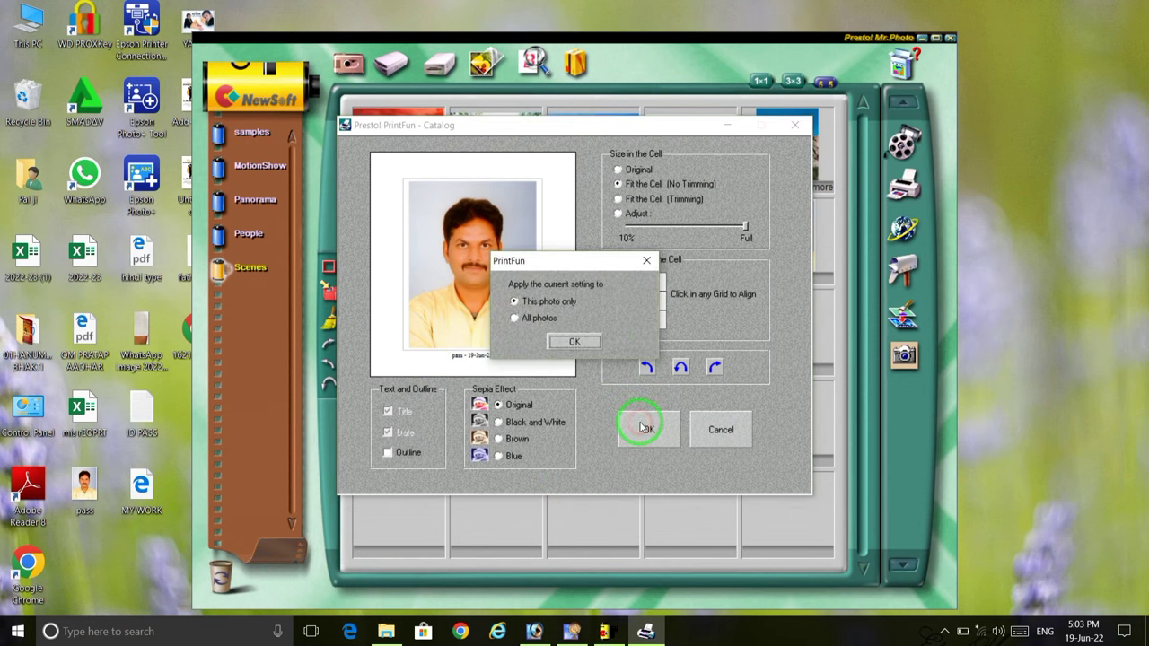
drag(575, 262, 745, 257)
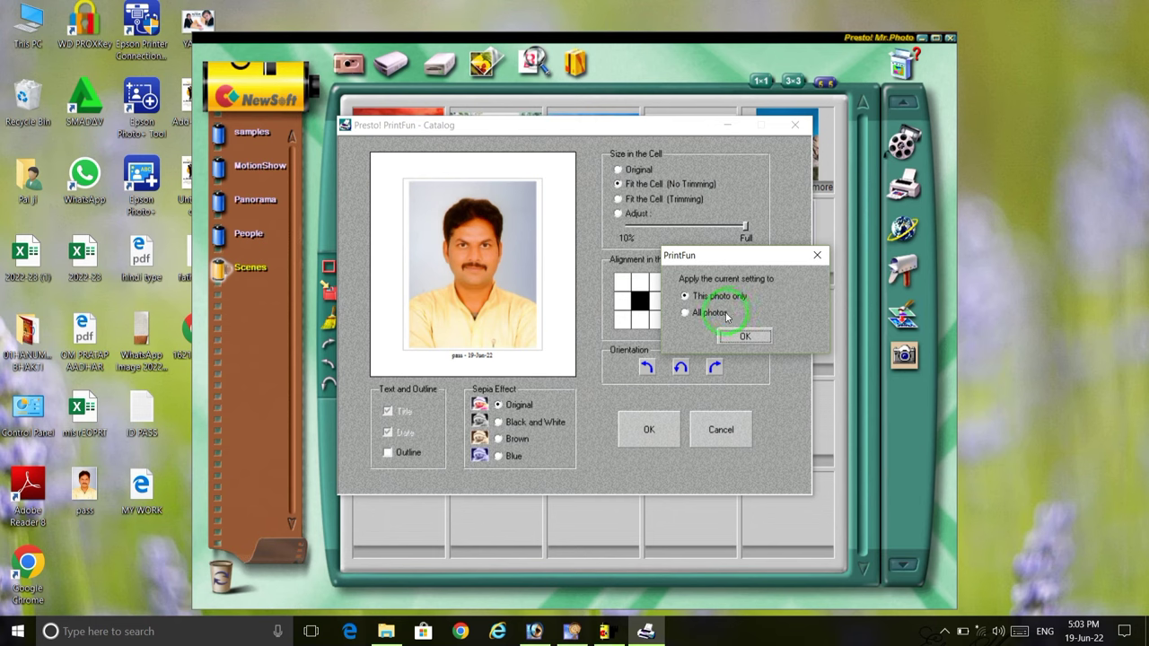
click(710, 313)
click(744, 336)
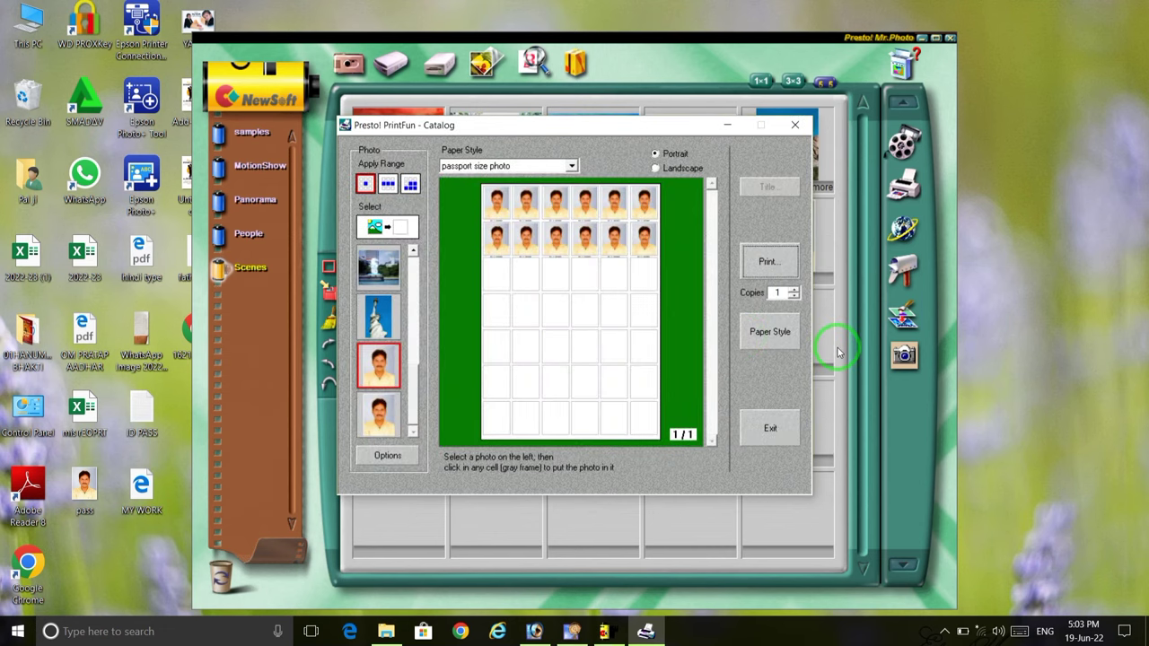
Open the print settings for the catalog page and choose the EPSON L3110 Series printer
click(763, 267)
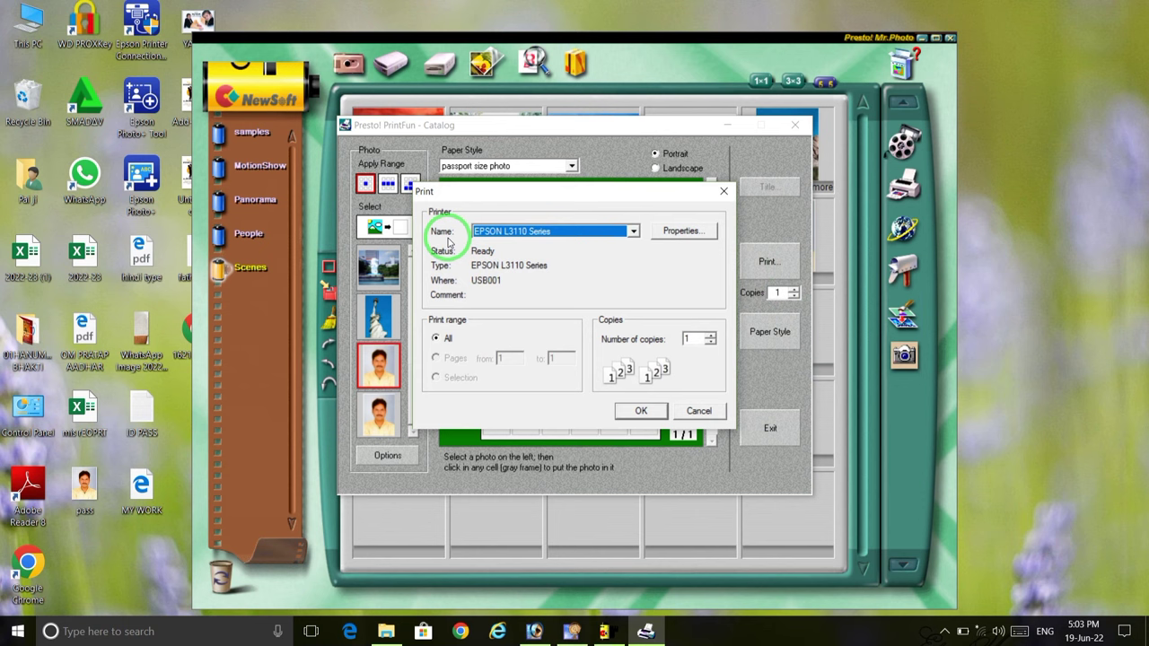
click(560, 232)
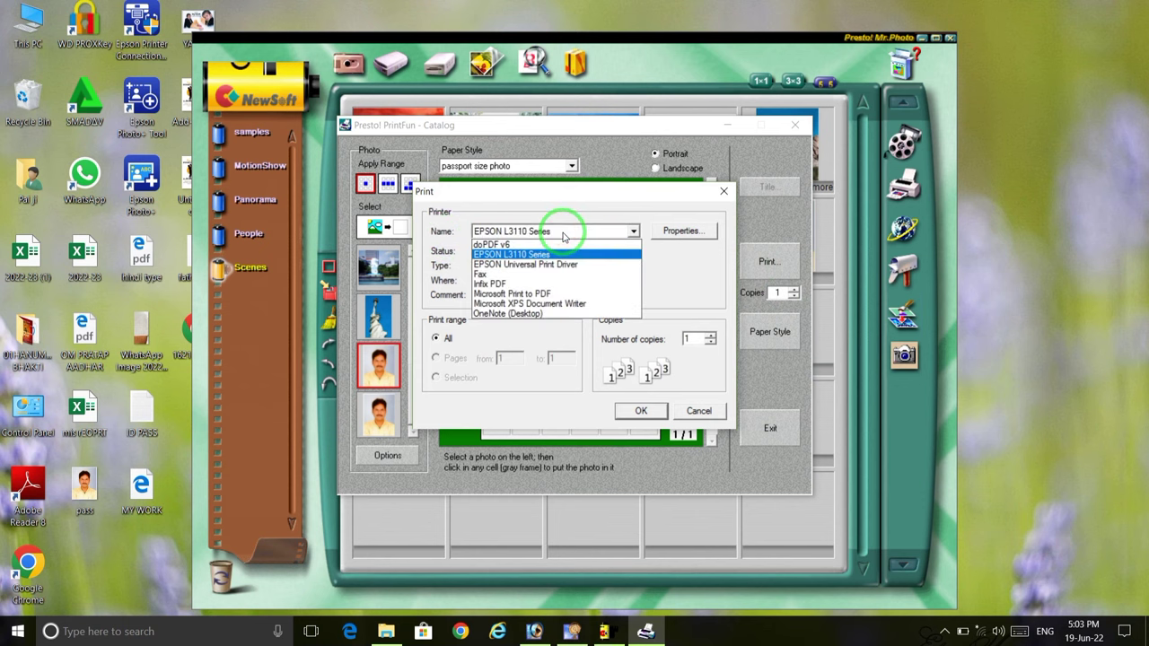
click(525, 255)
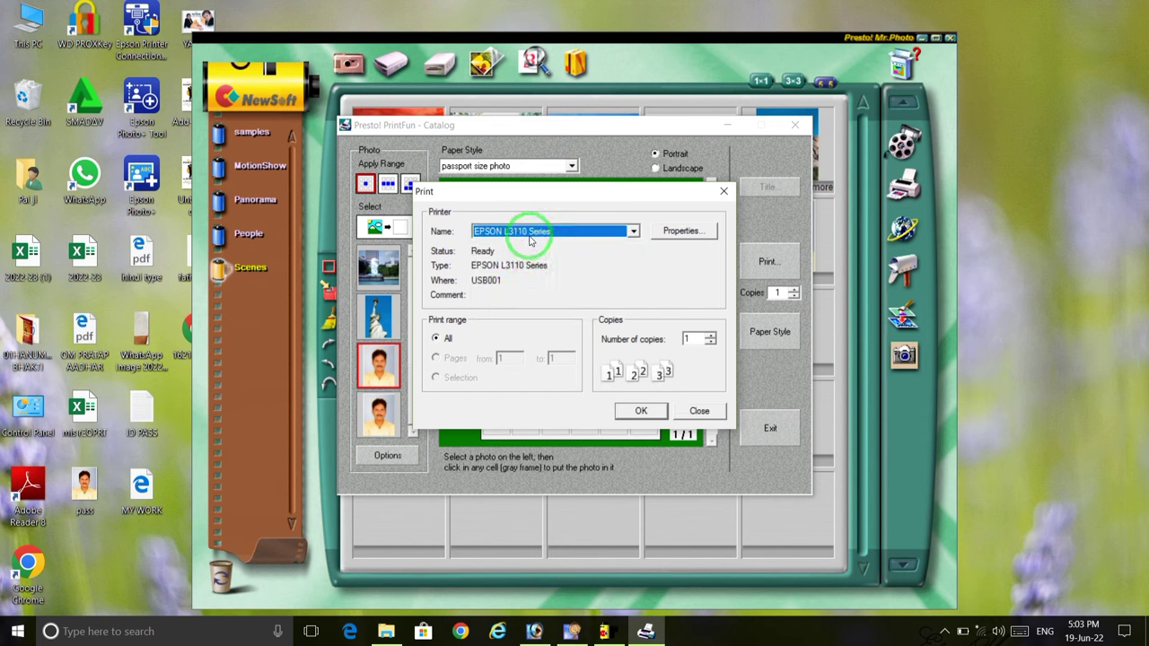
Set the printer's plain paper quality to the maximum Quality level through the More Settings option
click(685, 231)
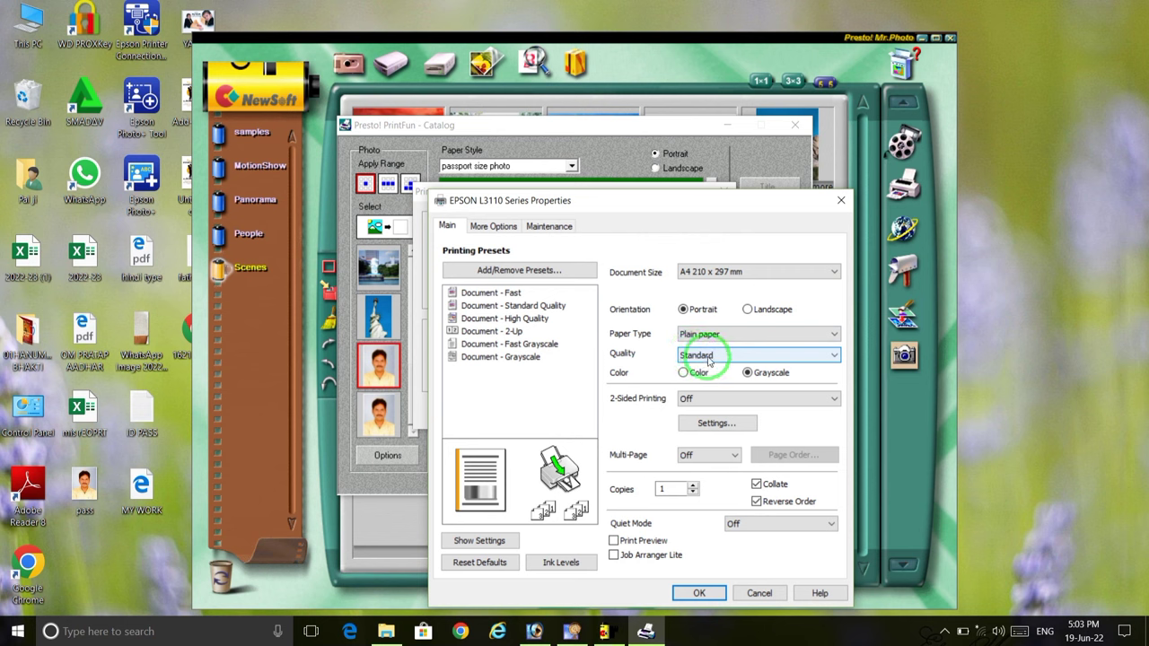
click(710, 358)
click(709, 409)
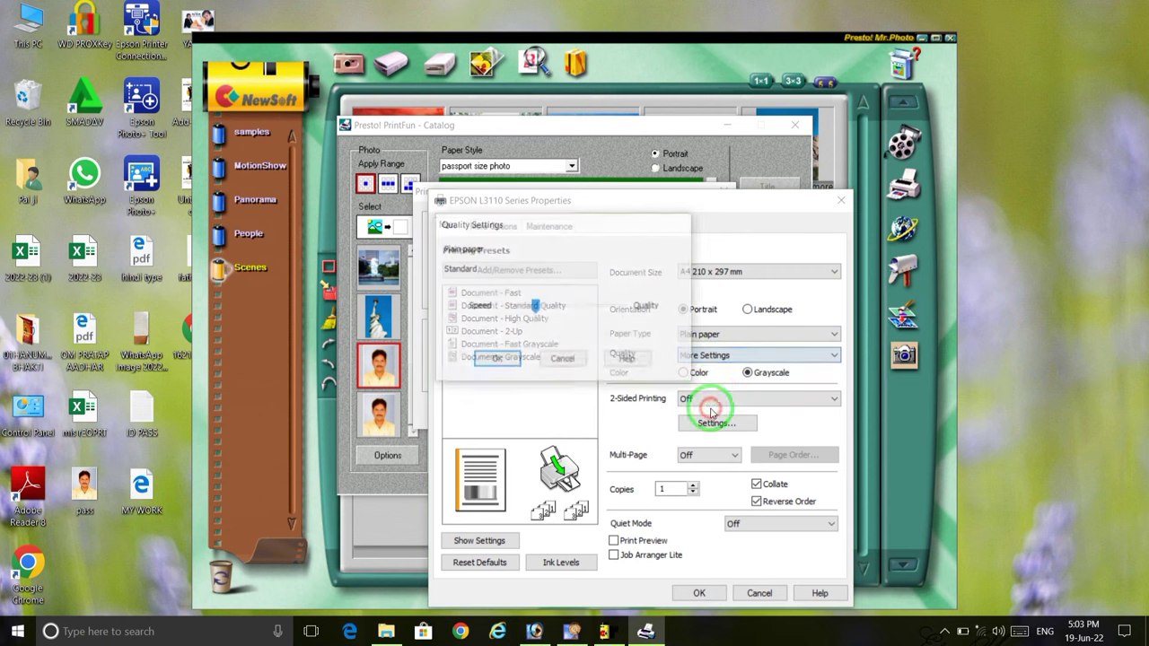
drag(539, 308, 637, 308)
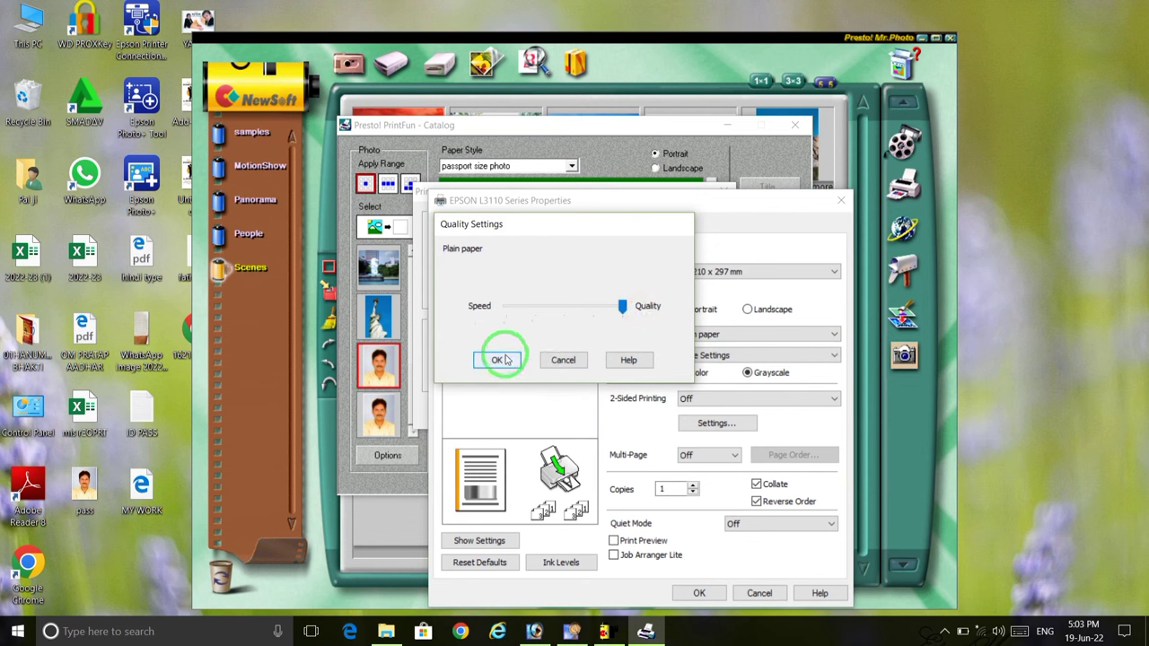
click(499, 360)
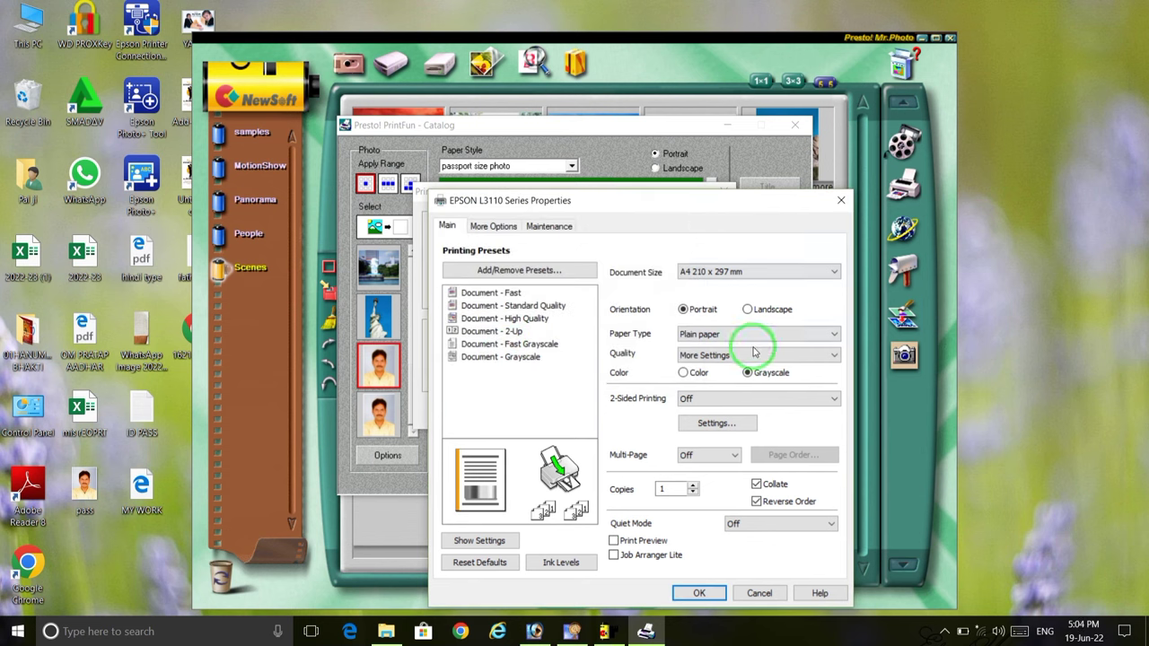
Set the printer output to Color and print the catalog page, moving the printer status window clear of the catalog
click(684, 372)
click(698, 593)
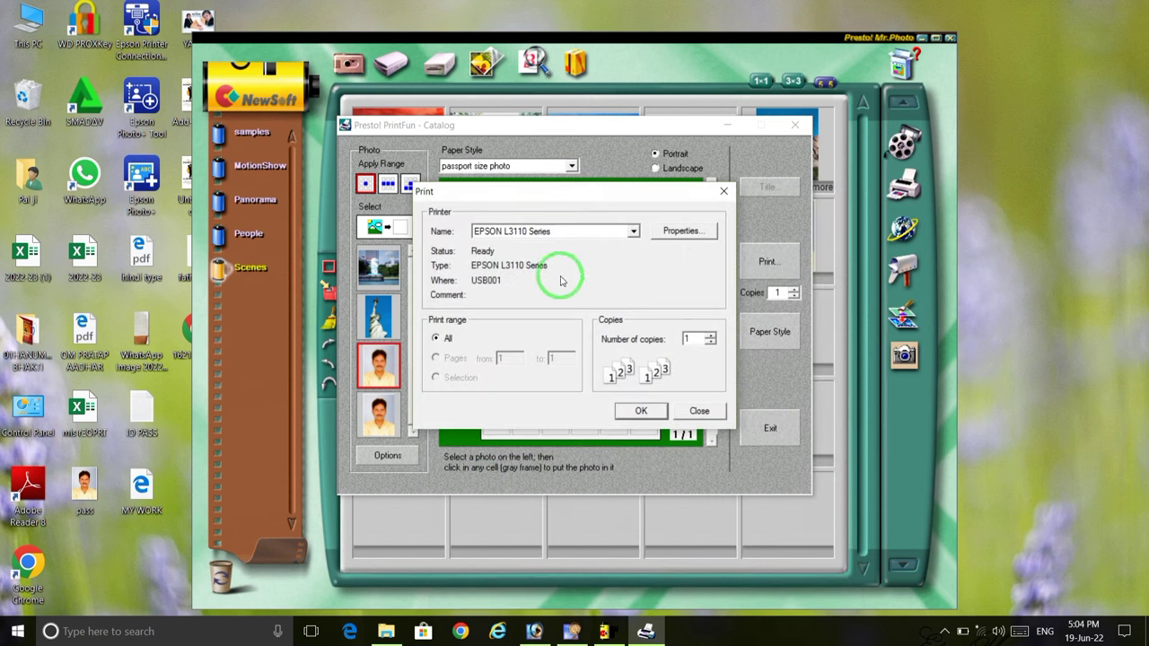
click(640, 412)
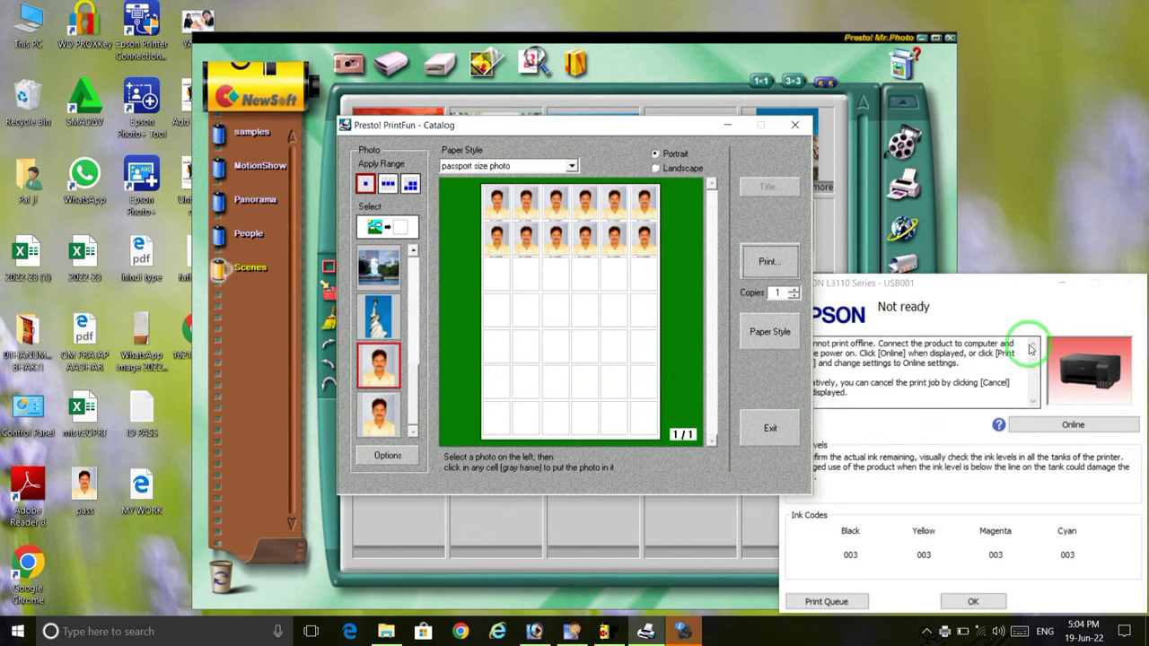
drag(944, 278, 907, 102)
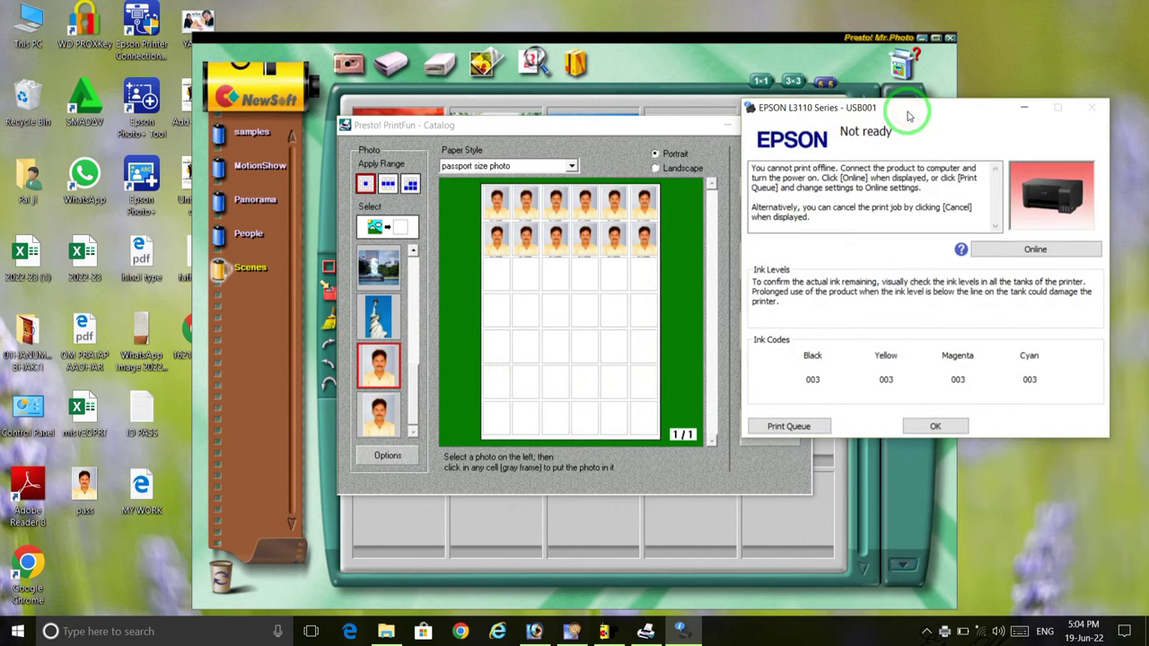